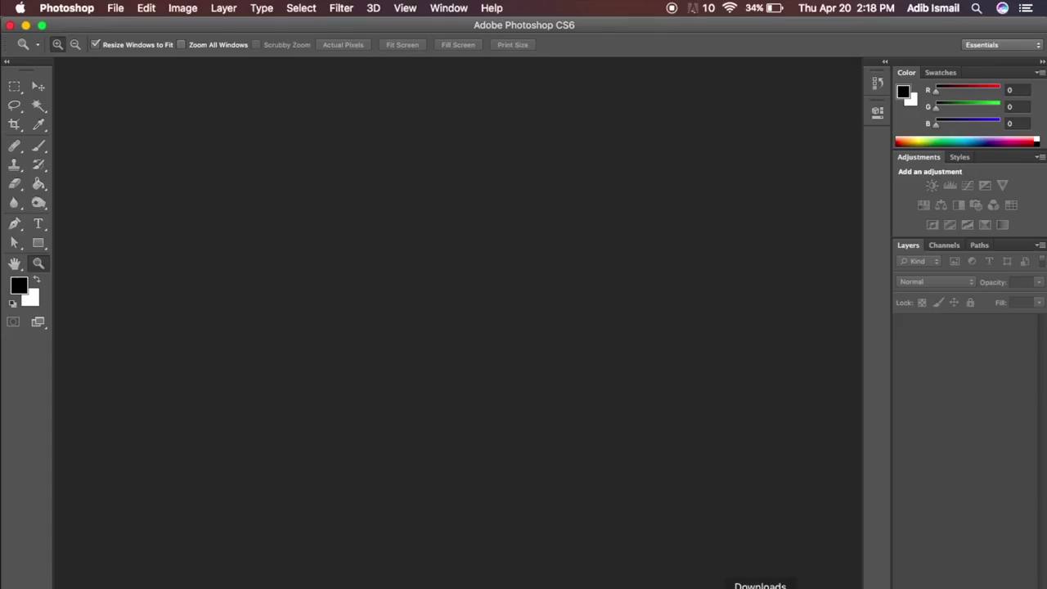
Open the basement-hair-salon JPG portrait from the Downloads stack in Photoshop.
{"action": "left_click", "coordinate": [765, 586]}
{"action": "left_click", "coordinate": [783, 404]}
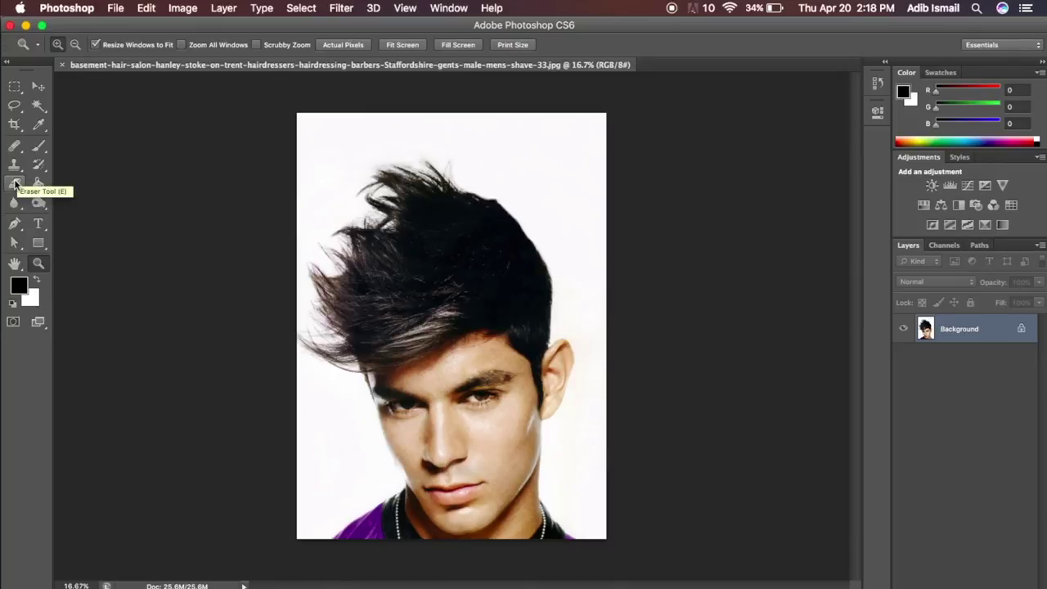
Select the Background Eraser and give it a soft 265 px brush.
{"action": "left_click", "coordinate": [15, 184]}
{"action": "left_click", "coordinate": [14, 183]}
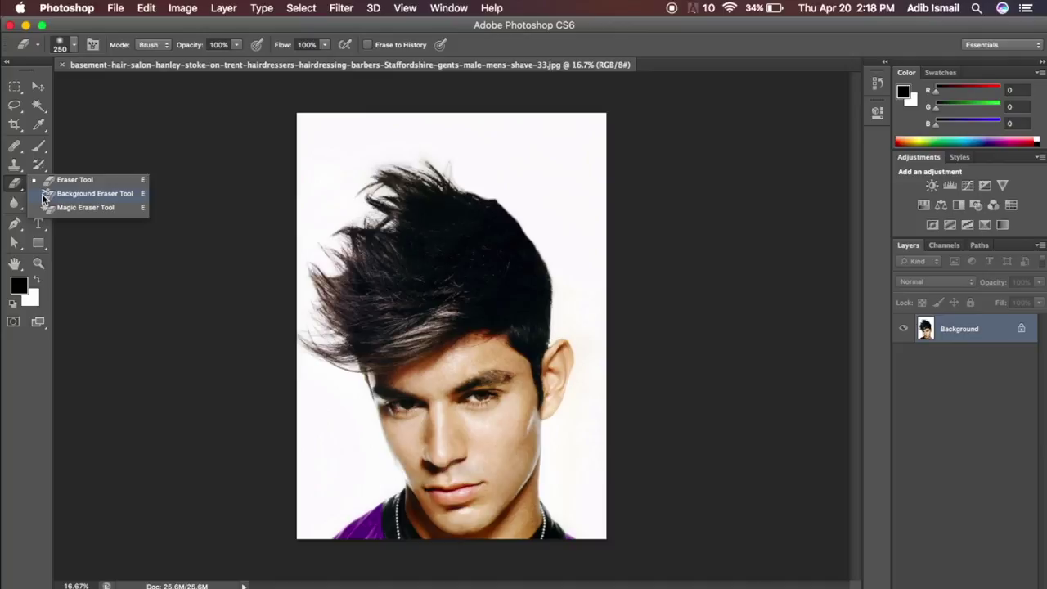
{"action": "left_click", "coordinate": [44, 198]}
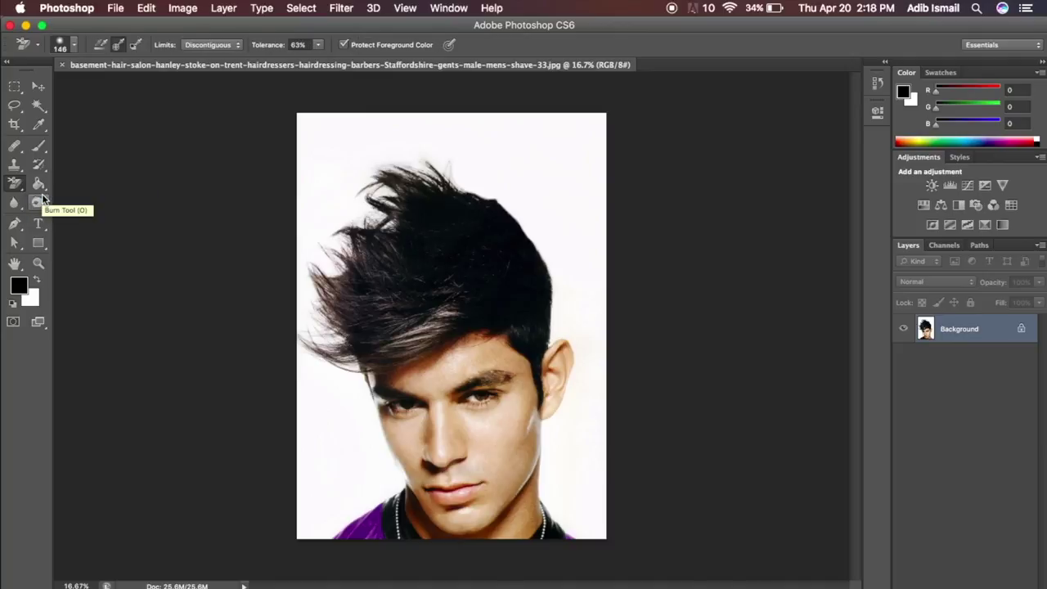
{"action": "left_click", "coordinate": [73, 47]}
{"action": "left_click_drag", "start_coordinate": [66, 119], "coordinate": [41, 117]}
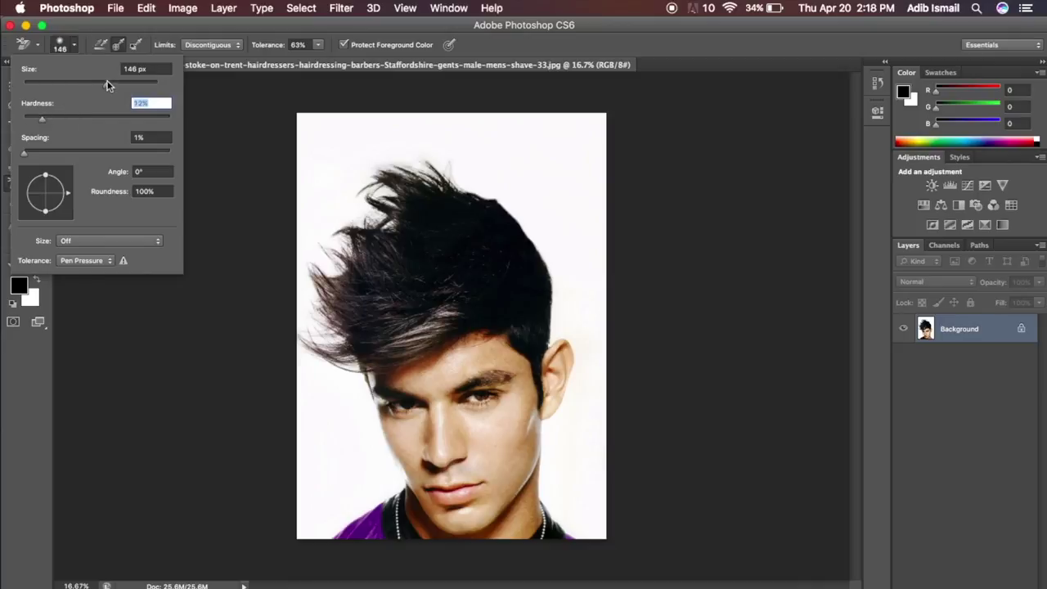
{"action": "left_click_drag", "start_coordinate": [107, 83], "coordinate": [128, 83]}
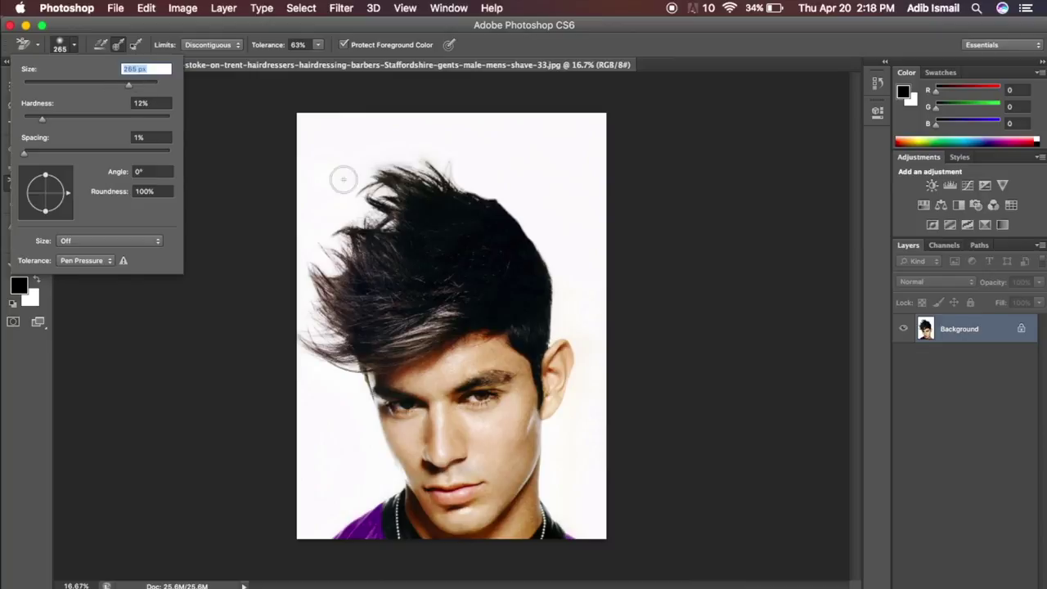
{"action": "left_click", "coordinate": [109, 44]}
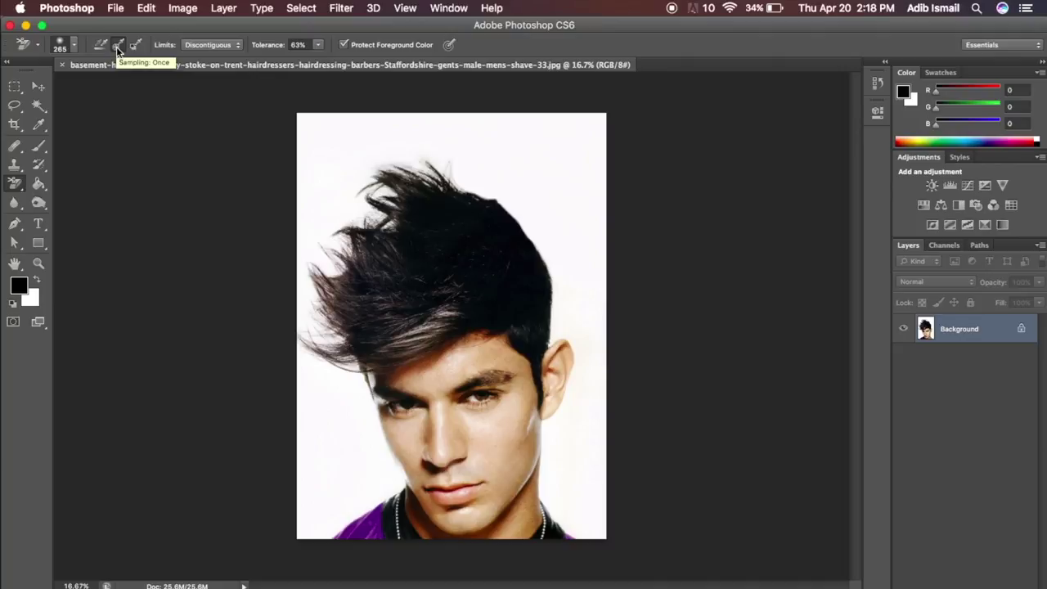
Set the Background Eraser to Once sampling, Discontiguous limits and 50% tolerance.
{"action": "left_click", "coordinate": [116, 45]}
{"action": "left_click", "coordinate": [213, 46]}
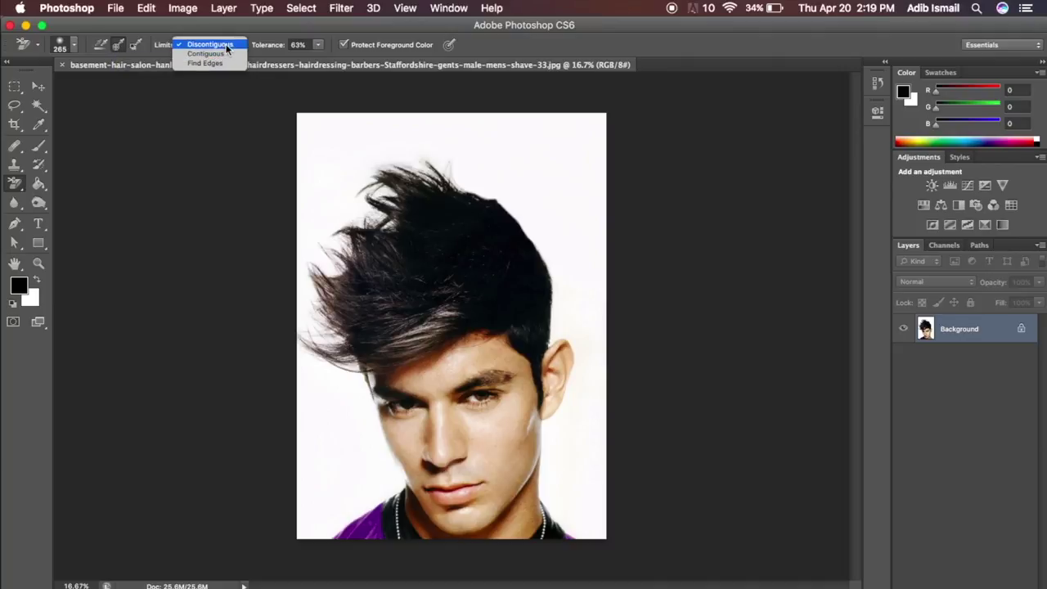
{"action": "left_click", "coordinate": [210, 44]}
{"action": "left_click", "coordinate": [318, 44]}
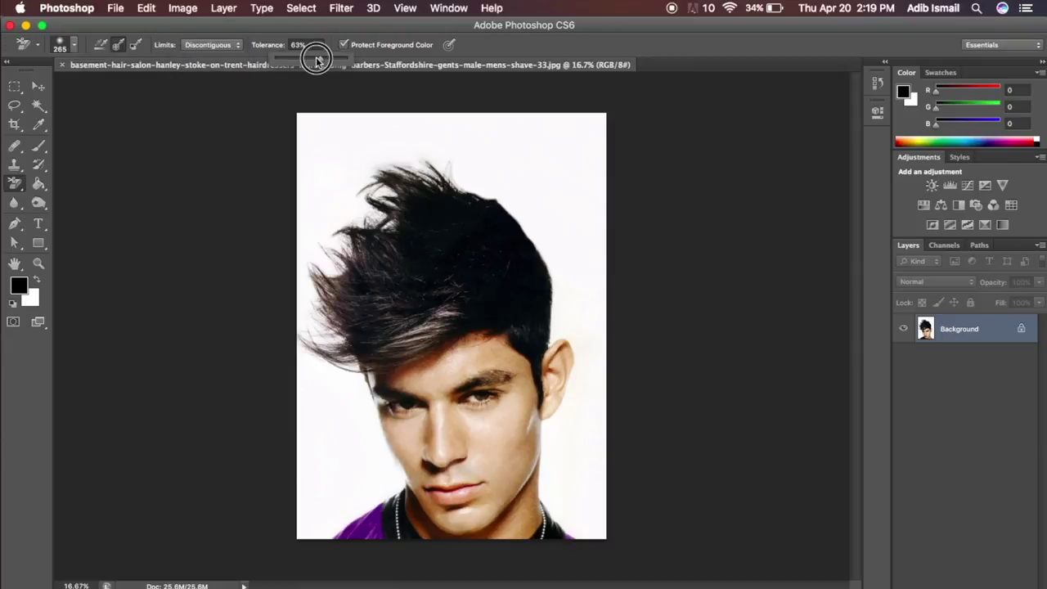
{"action": "left_click_drag", "start_coordinate": [316, 59], "coordinate": [309, 58]}
{"action": "left_click", "coordinate": [420, 20]}
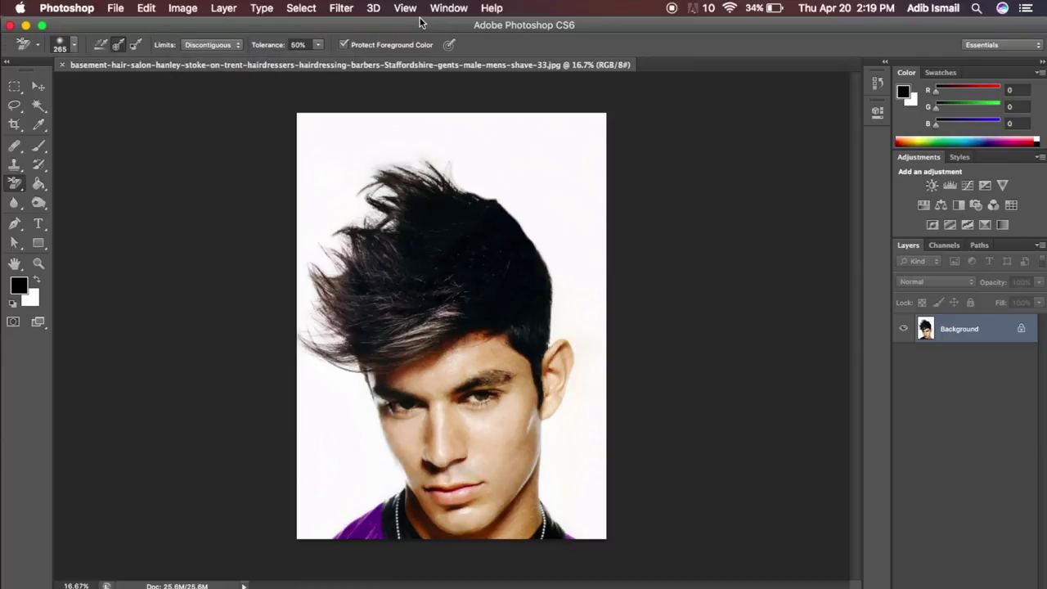
Zoom in on the top-left hair and erase the white background above it.
{"action": "left_click", "coordinate": [38, 266]}
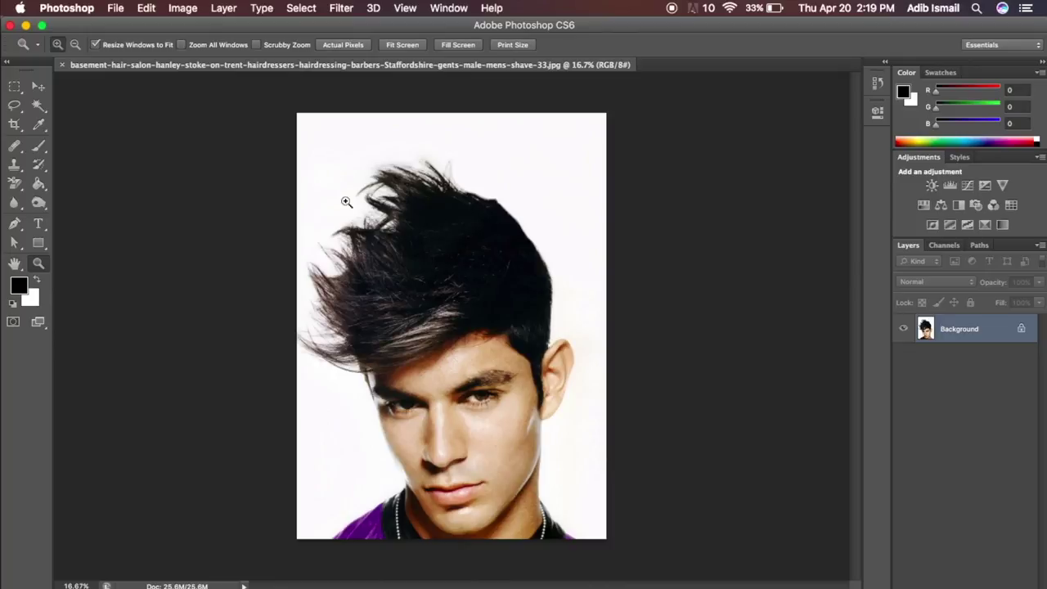
{"action": "left_click", "coordinate": [345, 202]}
{"action": "left_click", "coordinate": [444, 252]}
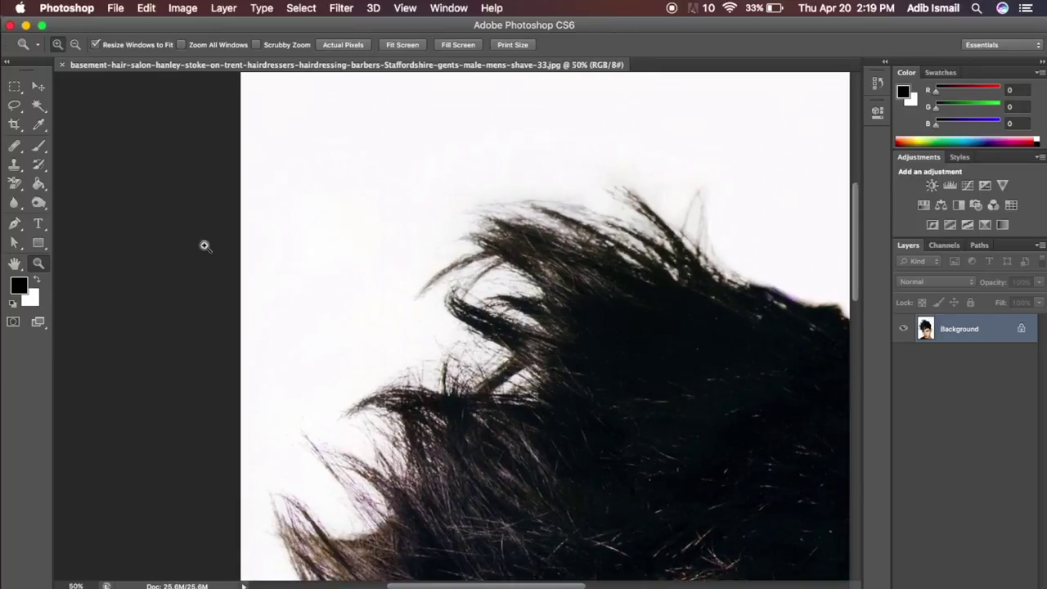
{"action": "left_click", "coordinate": [13, 184]}
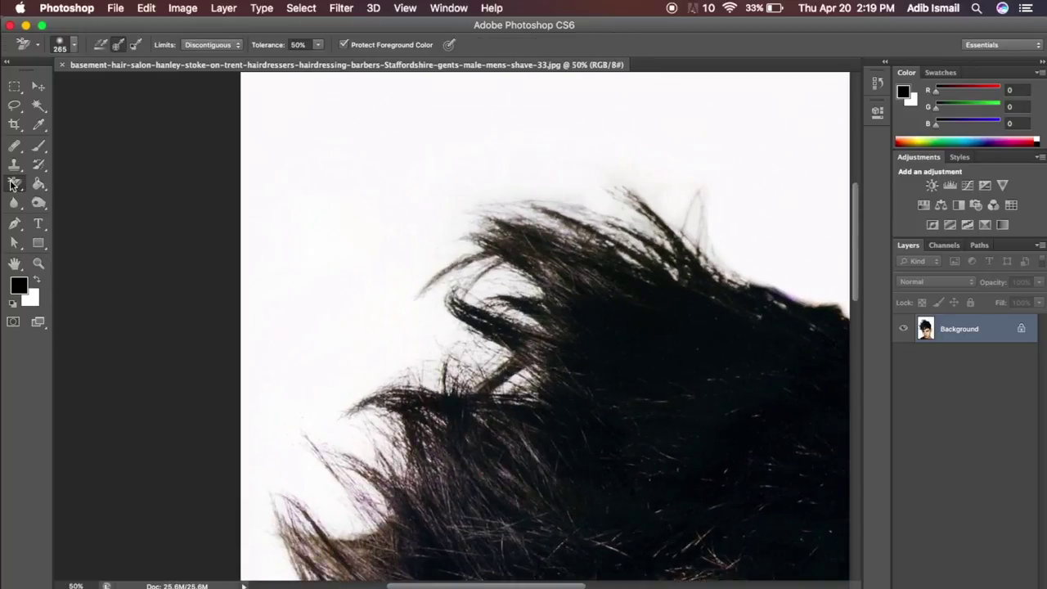
{"action": "left_click", "coordinate": [305, 167]}
{"action": "mouse_move", "coordinate": [305, 166]}
{"action": "left_mouse_down"}
{"action": "mouse_move", "coordinate": [528, 398]}
{"action": "mouse_move", "coordinate": [462, 233]}
{"action": "mouse_move", "coordinate": [560, 205]}
{"action": "mouse_move", "coordinate": [712, 250]}
{"action": "mouse_move", "coordinate": [700, 215]}
{"action": "mouse_move", "coordinate": [727, 262]}
{"action": "mouse_move", "coordinate": [760, 269]}
{"action": "mouse_move", "coordinate": [605, 193]}
{"action": "mouse_move", "coordinate": [480, 340]}
{"action": "mouse_move", "coordinate": [362, 432]}
{"action": "mouse_move", "coordinate": [338, 378]}
{"action": "mouse_move", "coordinate": [276, 401]}
{"action": "mouse_move", "coordinate": [292, 529]}
{"action": "left_mouse_up"}
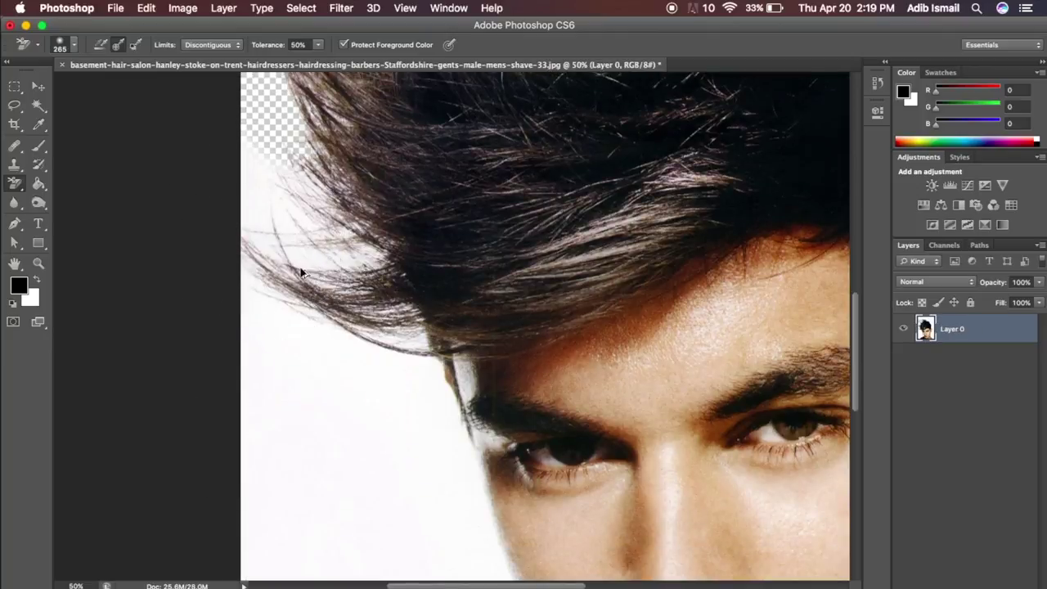
Erase the white beside the face and along the hair edges, zoom out, and enter Quick Mask.
{"action": "left_click", "coordinate": [307, 444]}
{"action": "mouse_move", "coordinate": [306, 444]}
{"action": "left_mouse_down"}
{"action": "mouse_move", "coordinate": [372, 264]}
{"action": "mouse_move", "coordinate": [297, 479]}
{"action": "left_mouse_up"}
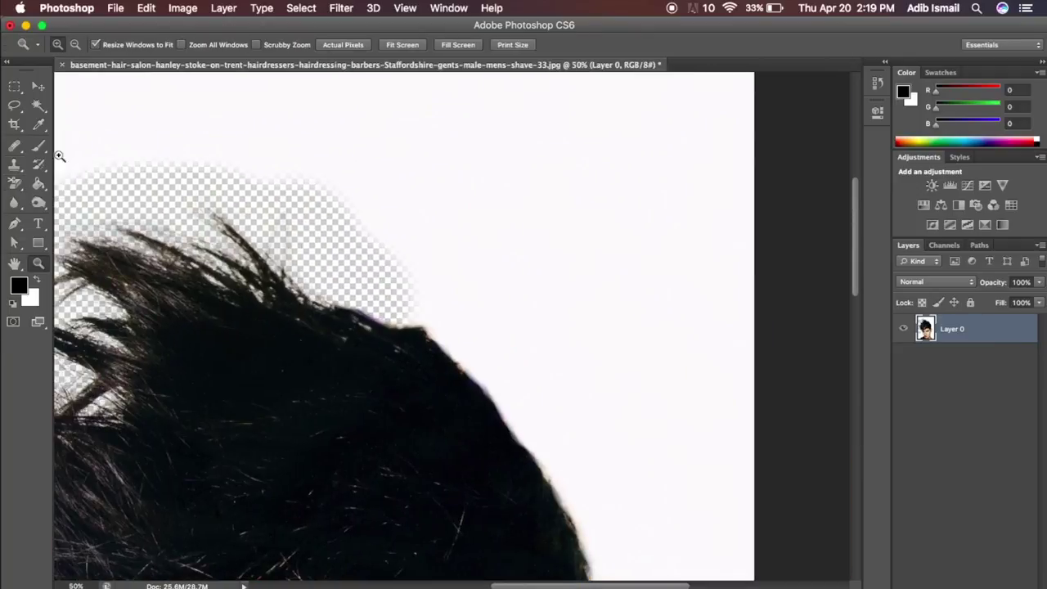
{"action": "mouse_move", "coordinate": [575, 187]}
{"action": "left_mouse_down"}
{"action": "mouse_move", "coordinate": [408, 187]}
{"action": "mouse_move", "coordinate": [321, 260]}
{"action": "mouse_move", "coordinate": [535, 397]}
{"action": "mouse_move", "coordinate": [578, 299]}
{"action": "left_mouse_up"}
{"action": "mouse_move", "coordinate": [502, 335]}
{"action": "left_mouse_down"}
{"action": "mouse_move", "coordinate": [372, 382]}
{"action": "mouse_move", "coordinate": [444, 303]}
{"action": "left_mouse_up"}
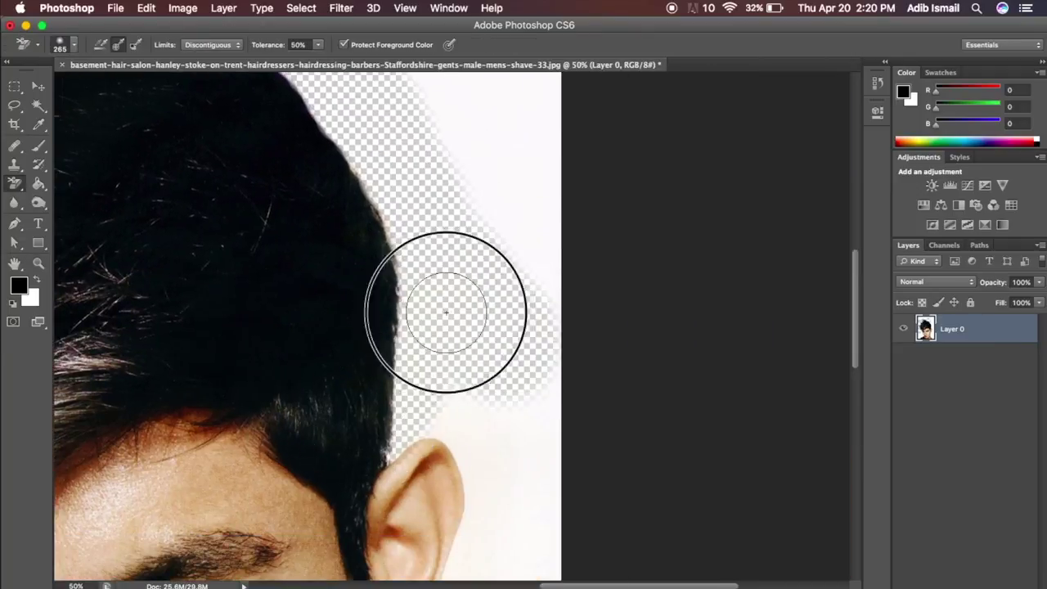
{"action": "key", "text": "z"}
{"action": "key", "text": "ctrl+minus"}
{"action": "key", "text": "ctrl+minus"}
{"action": "key", "text": "ctrl+minus"}
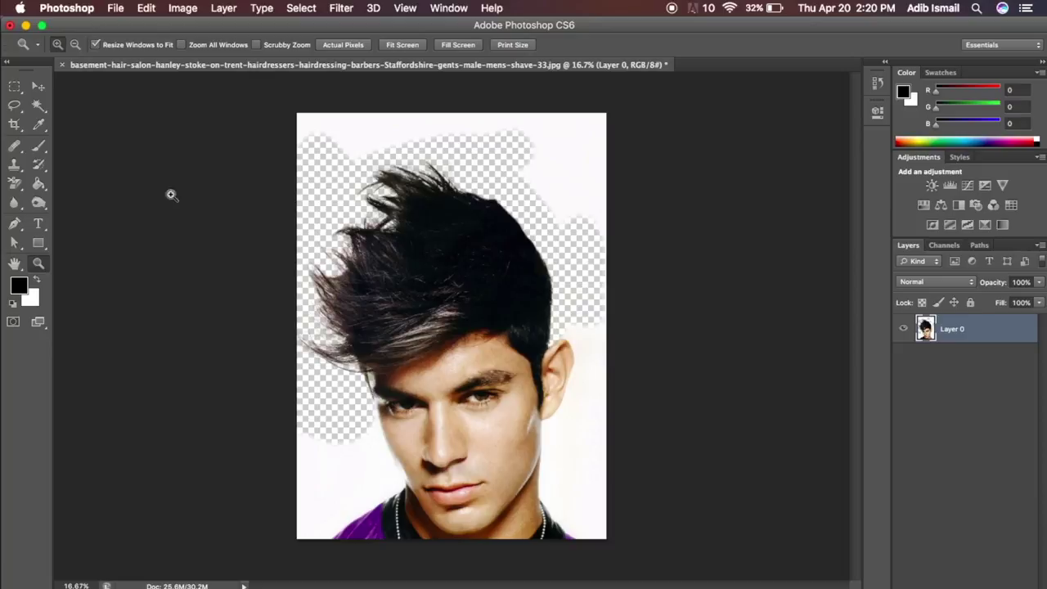
{"action": "left_click", "coordinate": [13, 322]}
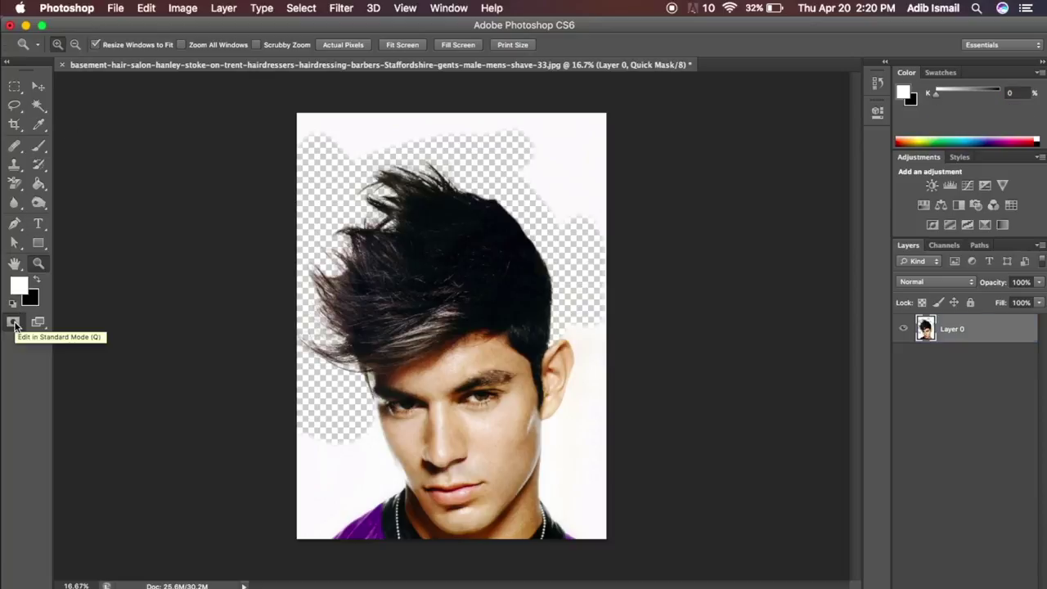
Re-enter Quick Mask and fill the whole mask with black.
{"action": "left_click", "coordinate": [13, 322]}
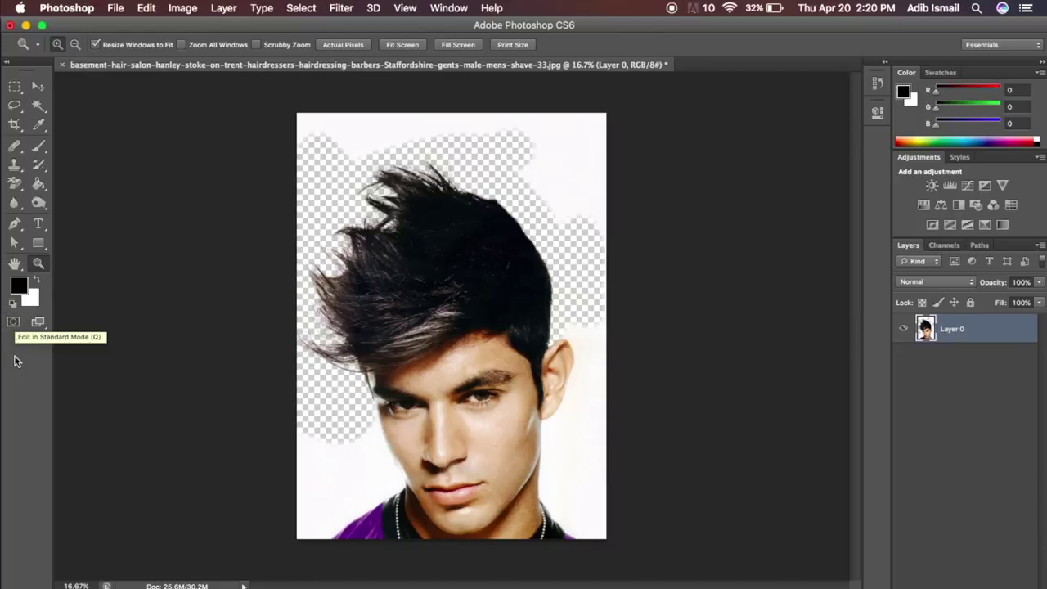
{"action": "left_click", "coordinate": [14, 324]}
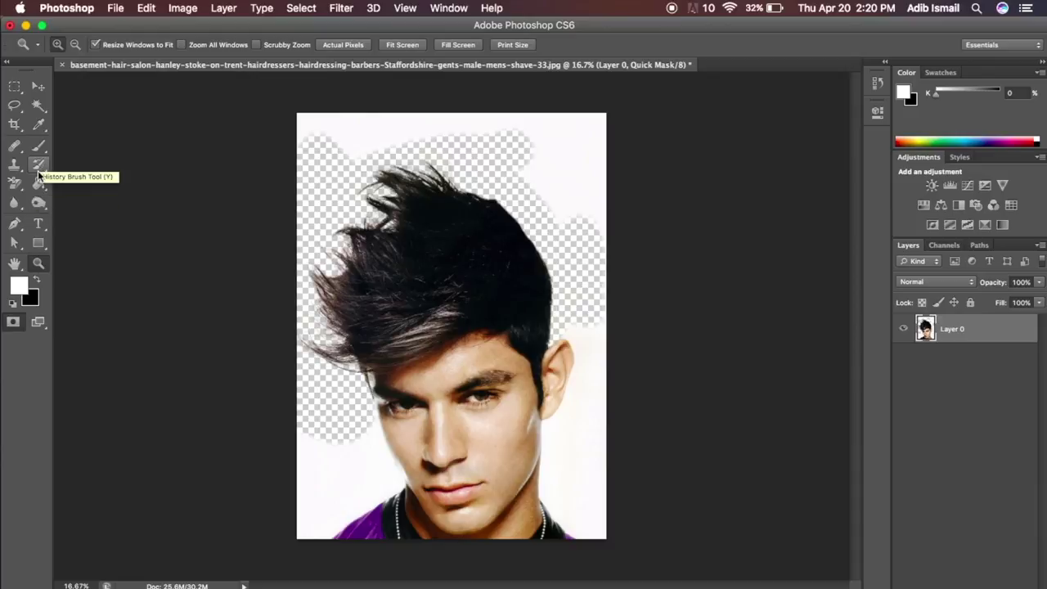
{"action": "left_click", "coordinate": [45, 183]}
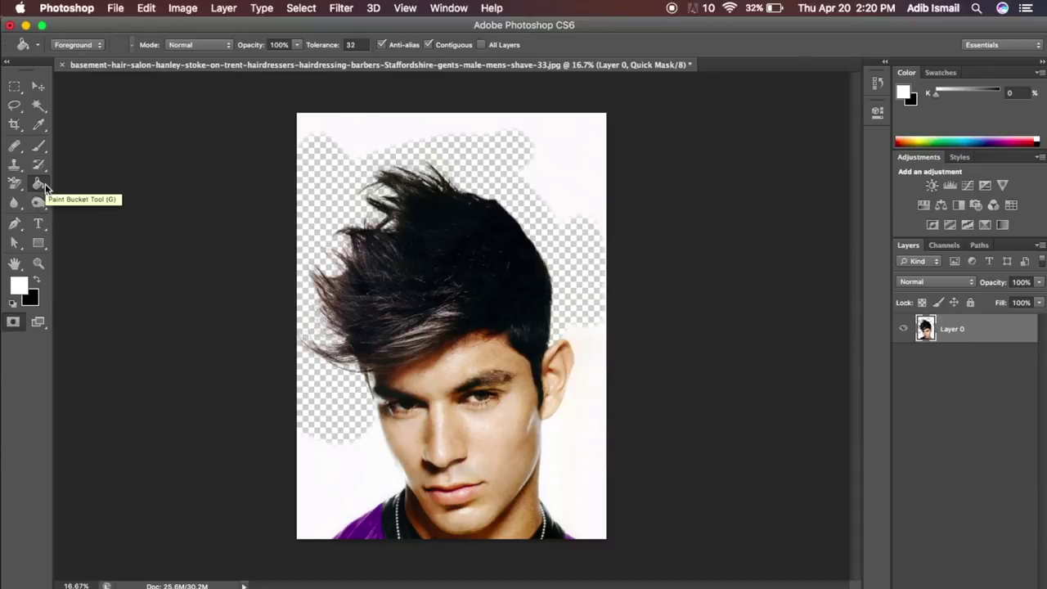
{"action": "left_click", "coordinate": [36, 279]}
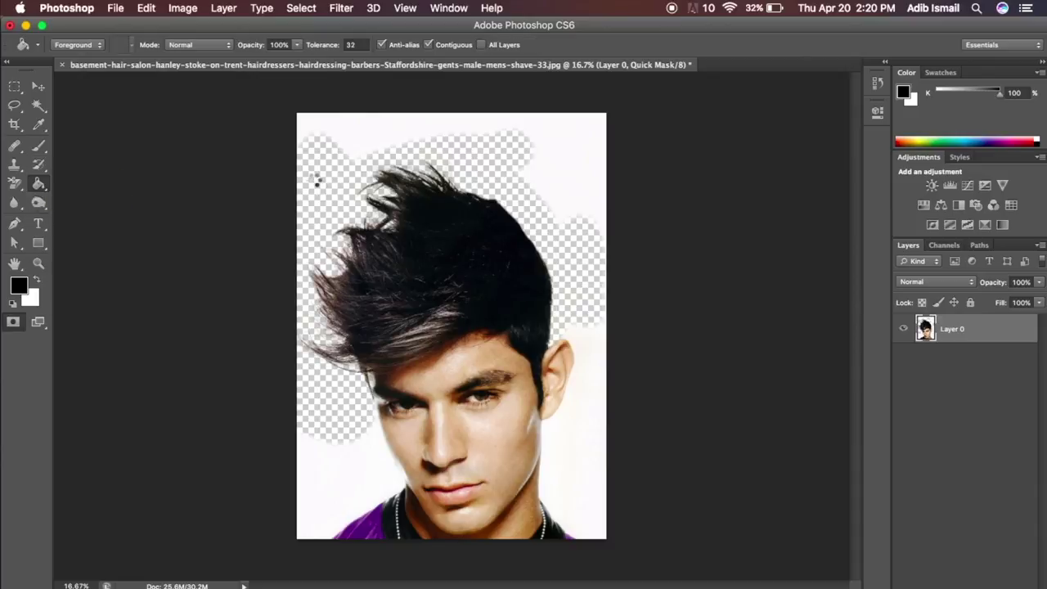
{"action": "left_click", "coordinate": [317, 181]}
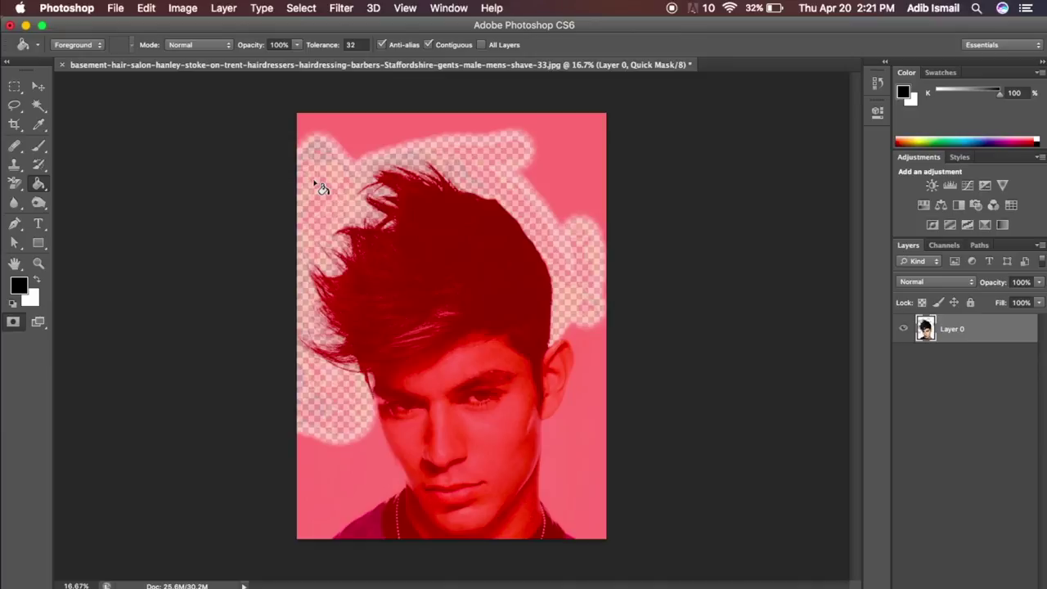
Paint with a white 400 px soft brush across the hair's left side and top.
{"action": "left_click", "coordinate": [41, 149]}
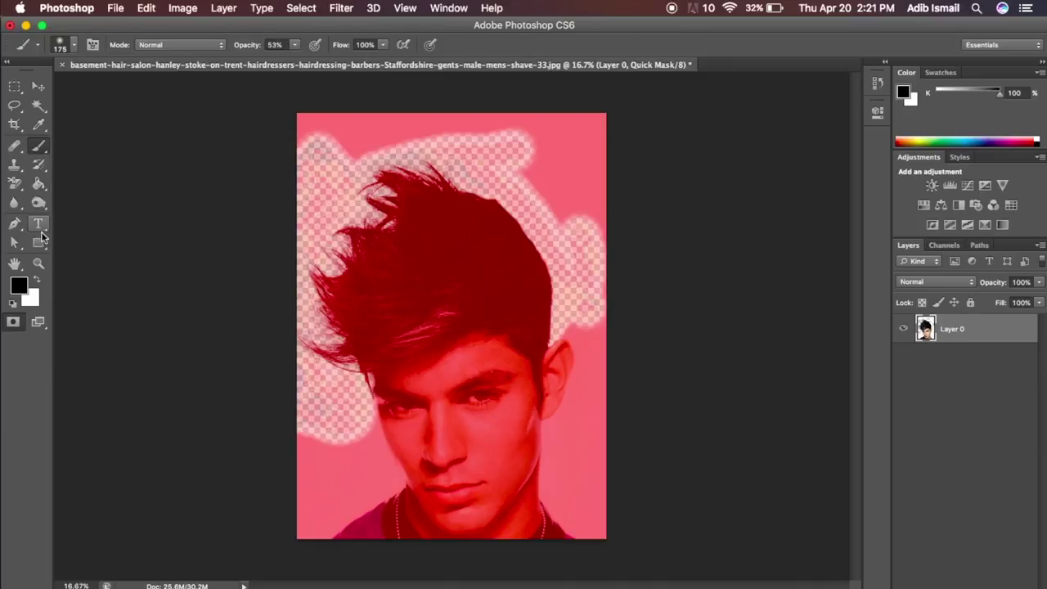
{"action": "left_click", "coordinate": [38, 281]}
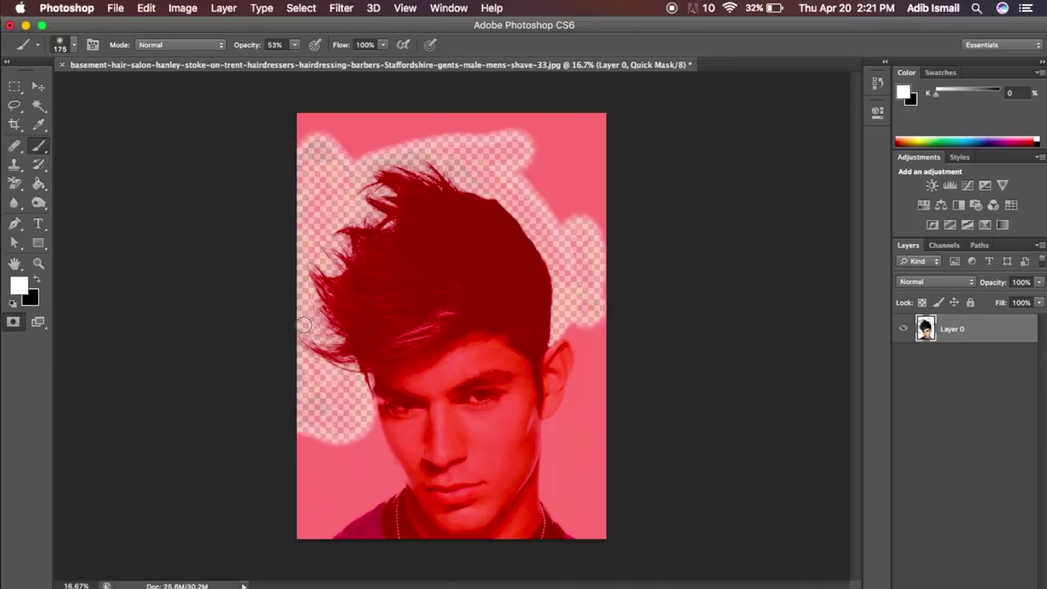
{"action": "key", "text": "bracketright"}
{"action": "key", "text": "bracketright"}
{"action": "key", "text": "bracketright"}
{"action": "key", "text": "bracketright"}
{"action": "key", "text": "bracketright"}
{"action": "key", "text": "bracketright"}
{"action": "key", "text": "bracketleft"}
{"action": "key", "text": "bracketleft"}
{"action": "key", "text": "bracketleft"}
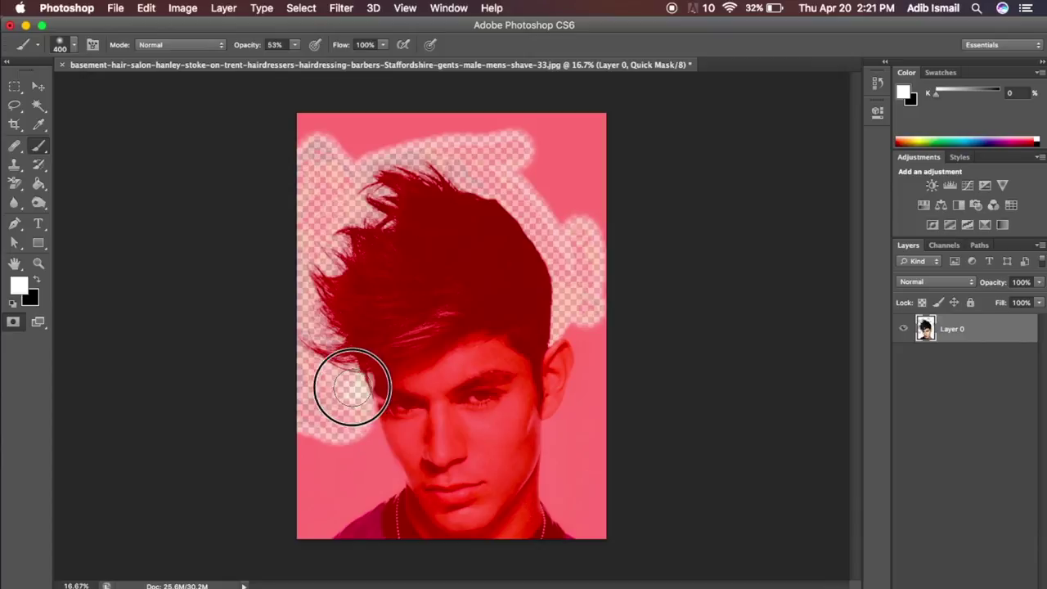
{"action": "mouse_move", "coordinate": [339, 367]}
{"action": "left_mouse_down"}
{"action": "mouse_move", "coordinate": [324, 306]}
{"action": "mouse_move", "coordinate": [550, 263]}
{"action": "left_mouse_up"}
Raise brush opacity to 100%, repaint the left hair edge, and convert the mask to a selection.
{"action": "left_click", "coordinate": [294, 45]}
{"action": "left_click_drag", "start_coordinate": [296, 58], "coordinate": [344, 58]}
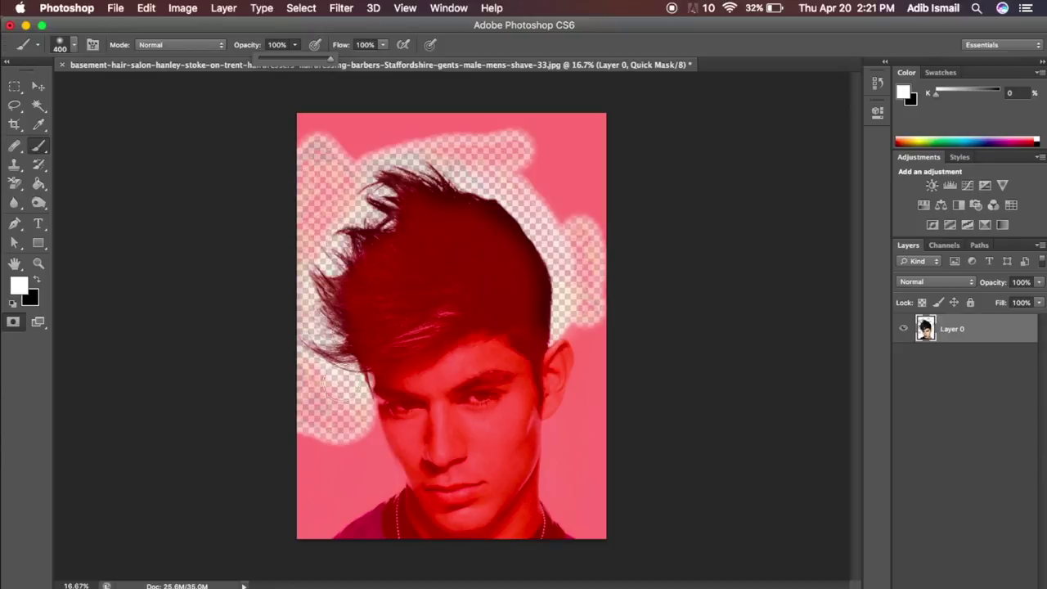
{"action": "mouse_move", "coordinate": [339, 352]}
{"action": "left_mouse_down"}
{"action": "mouse_move", "coordinate": [367, 185]}
{"action": "mouse_move", "coordinate": [551, 285]}
{"action": "mouse_move", "coordinate": [539, 331]}
{"action": "left_mouse_up"}
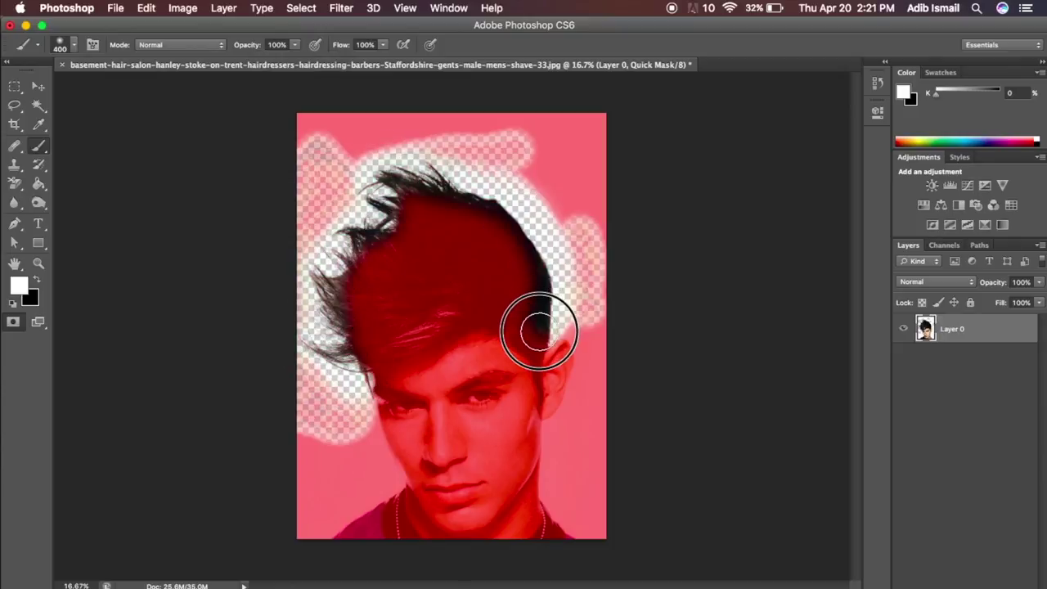
{"action": "left_click_drag", "start_coordinate": [321, 392], "coordinate": [346, 175]}
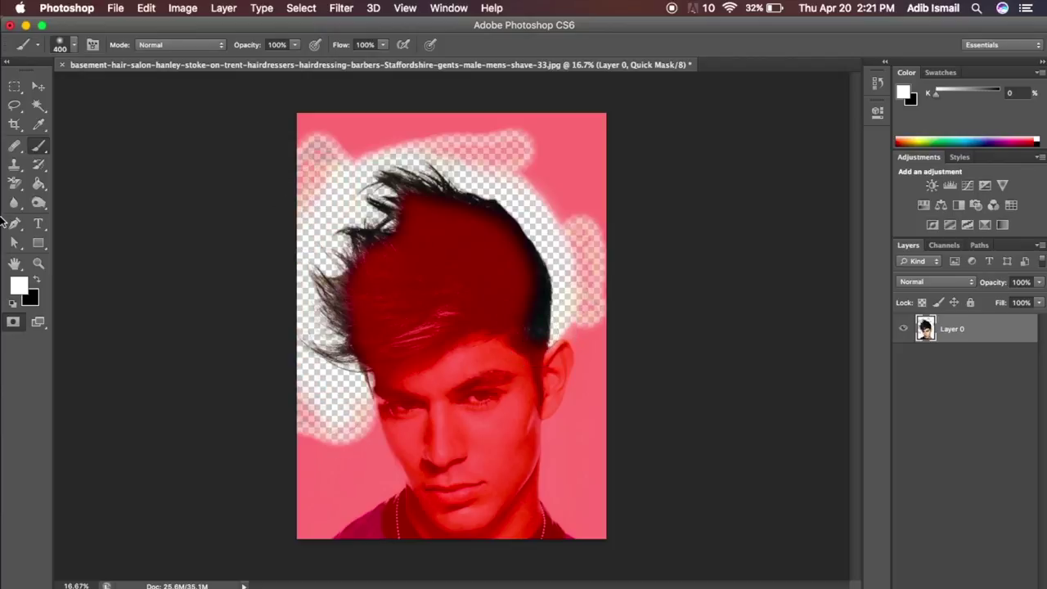
{"action": "key", "text": "x"}
{"action": "left_click", "coordinate": [18, 323]}
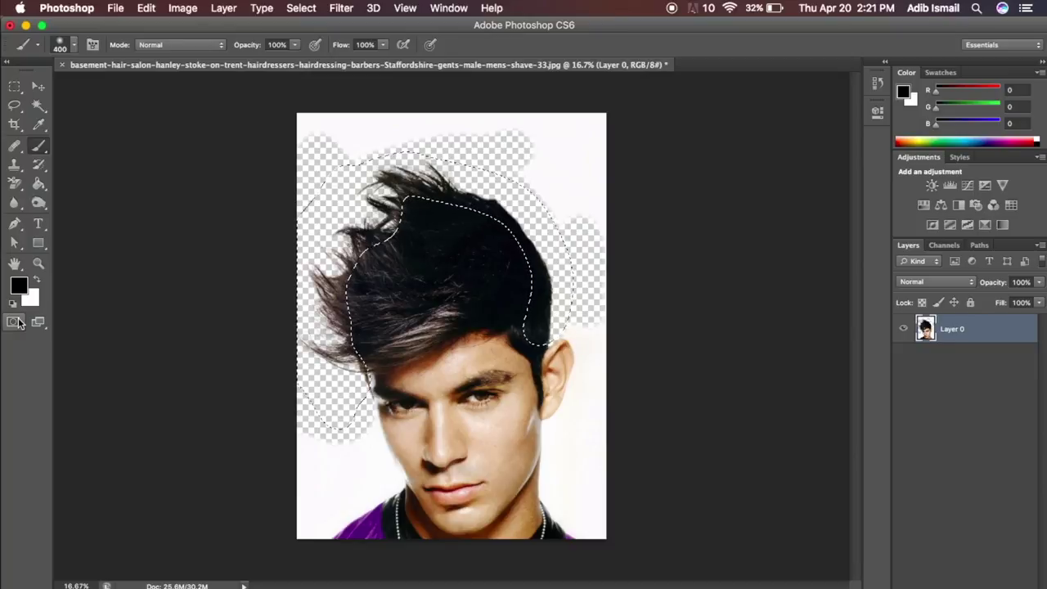
Apply Hue/Saturation with Saturation -56 and Lightness -46 to the selected hair.
{"action": "left_click", "coordinate": [175, 5]}
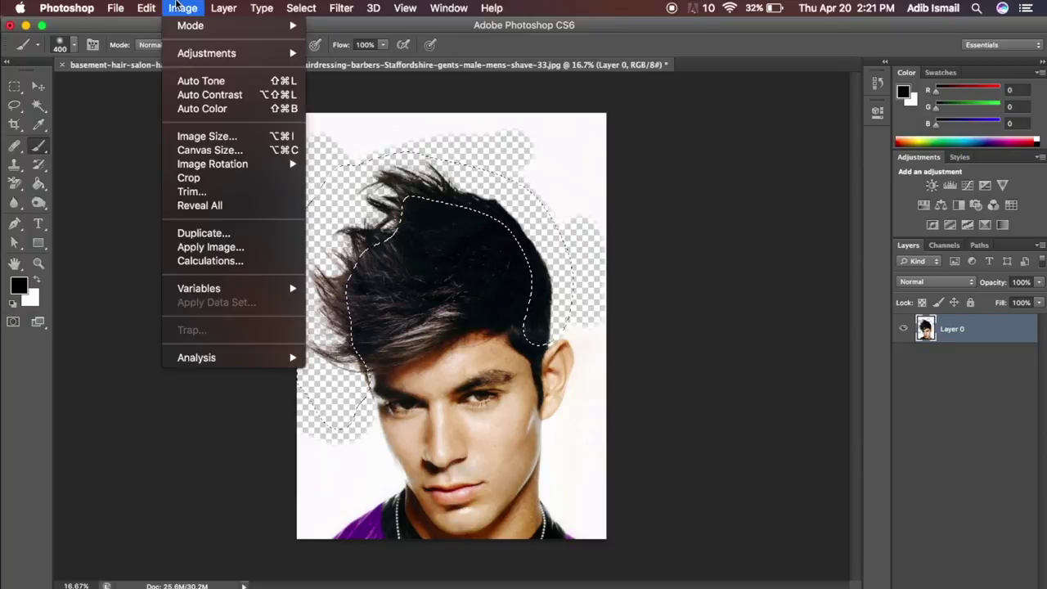
{"action": "mouse_move", "coordinate": [206, 53]}
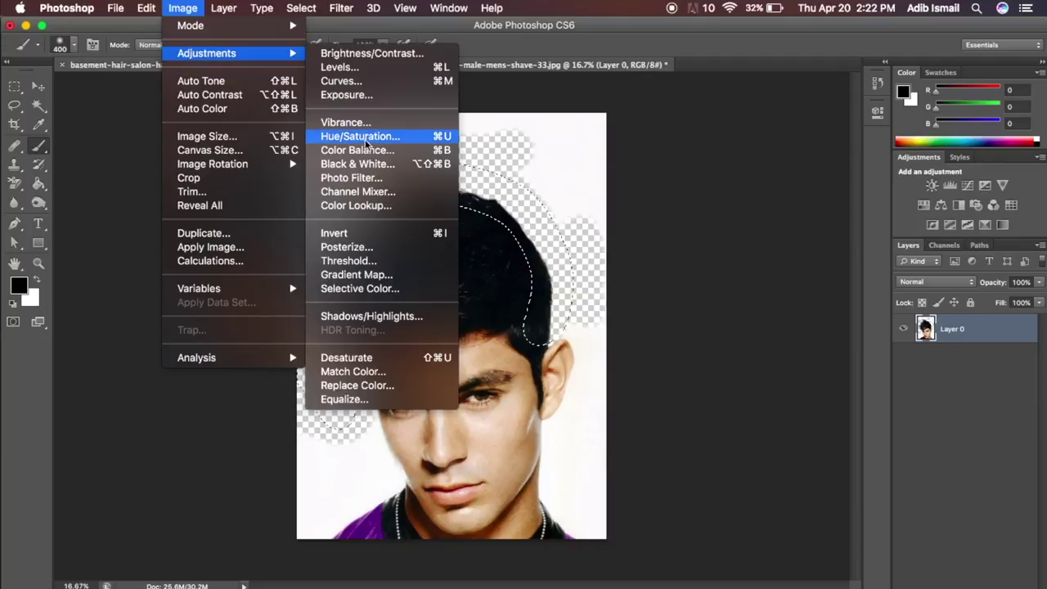
{"action": "left_click", "coordinate": [367, 144]}
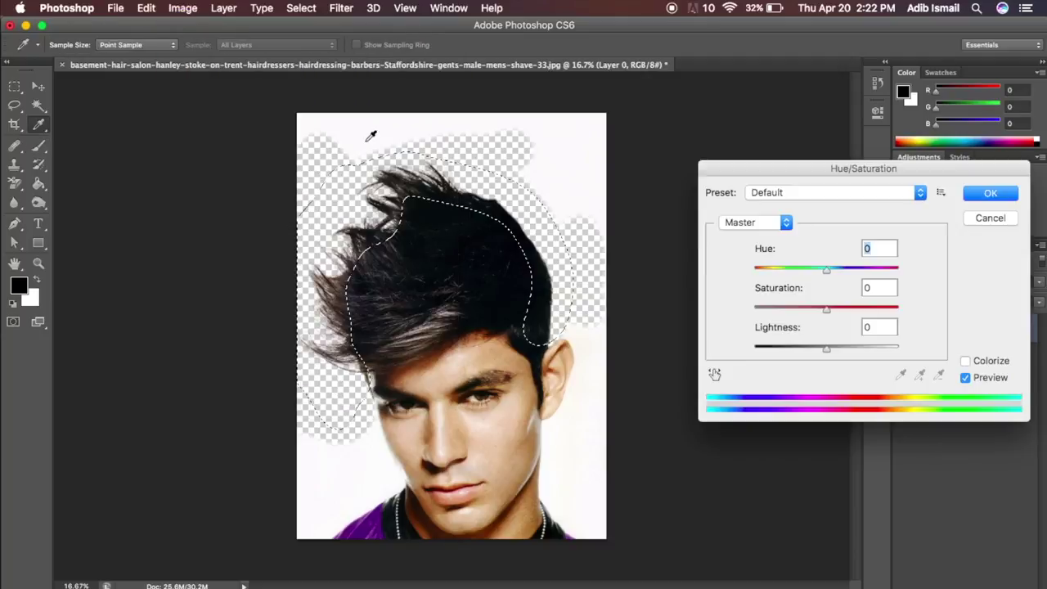
{"action": "left_click_drag", "start_coordinate": [803, 309], "coordinate": [785, 309]}
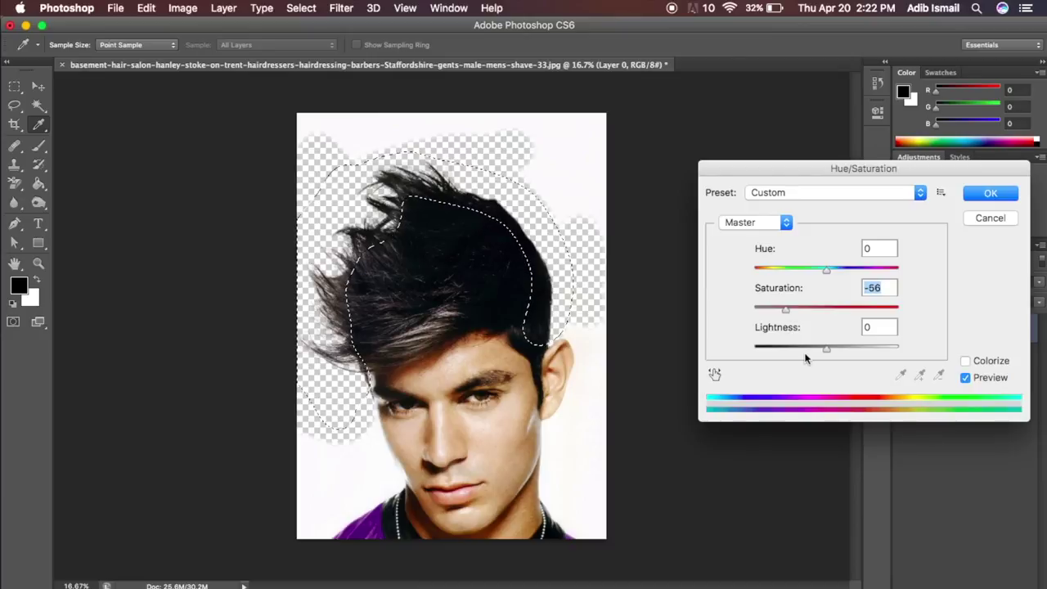
{"action": "left_click_drag", "start_coordinate": [803, 348], "coordinate": [786, 350]}
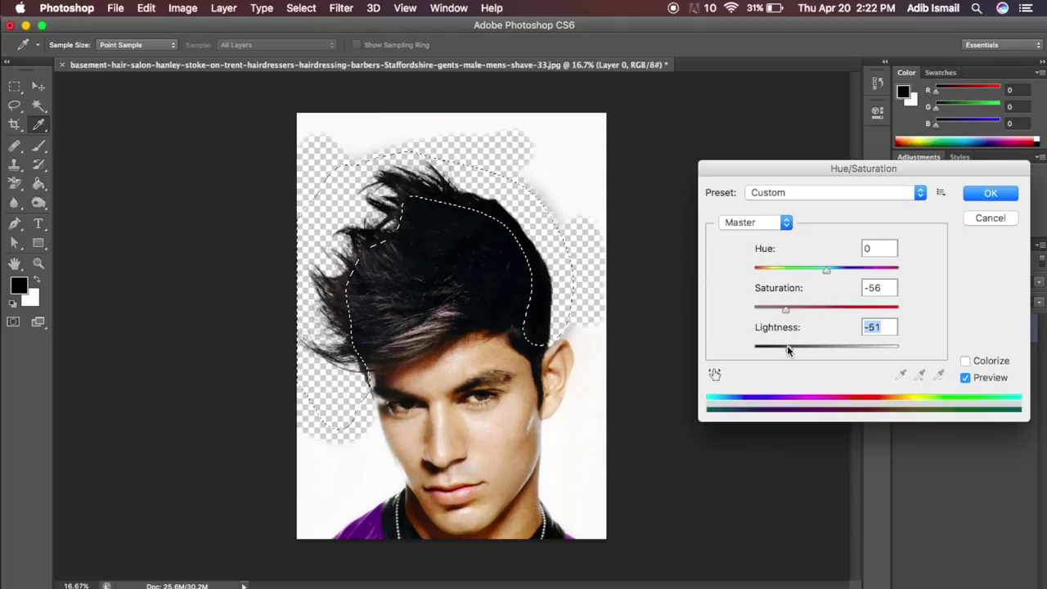
{"action": "left_click_drag", "start_coordinate": [787, 348], "coordinate": [793, 350]}
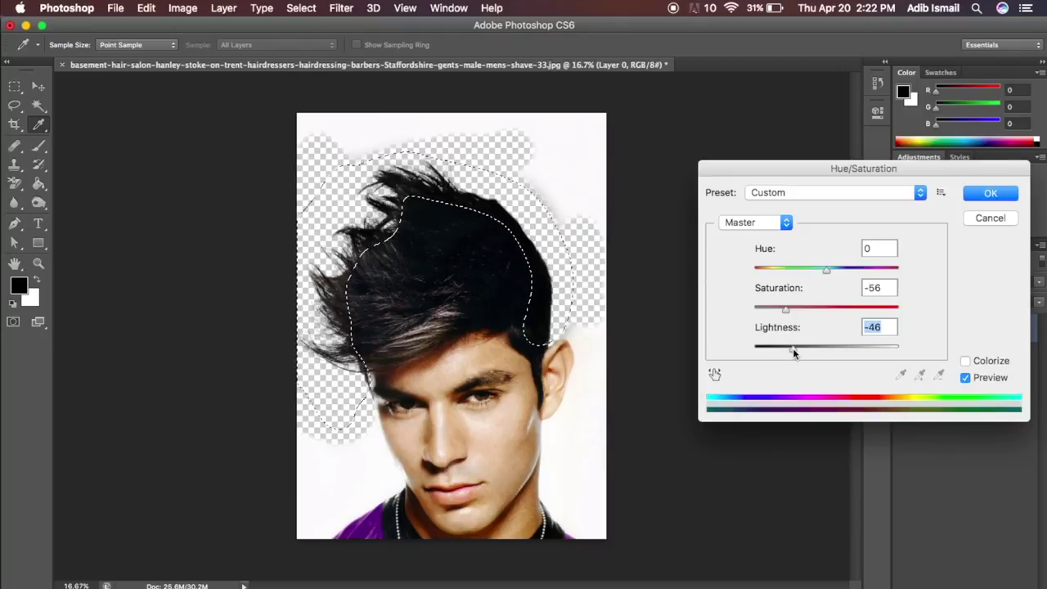
{"action": "left_click", "coordinate": [988, 194]}
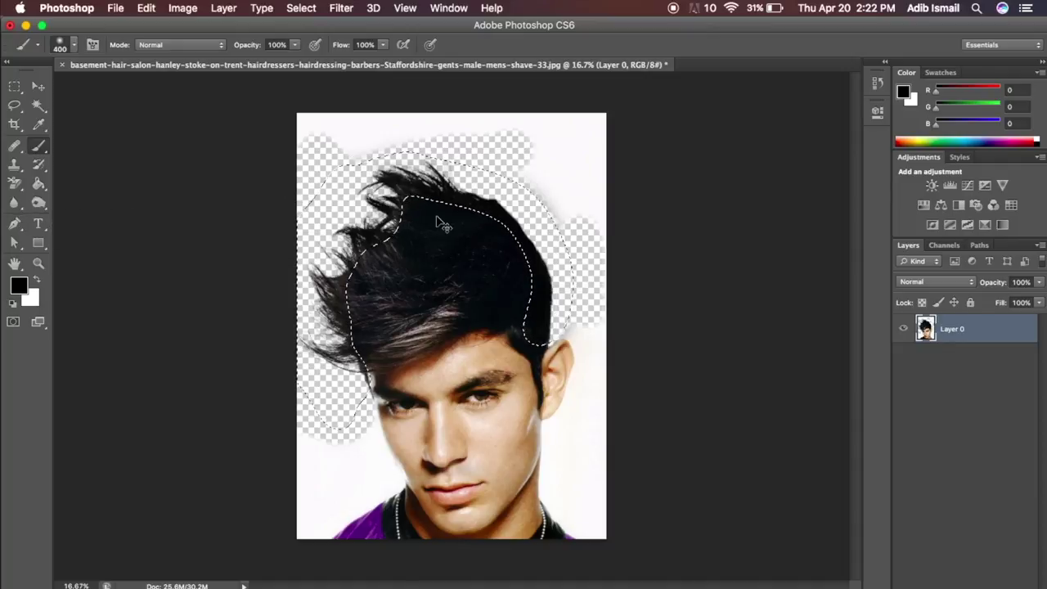
Restore the hair selection, then deselect it via the Marquee tool's right-click menu.
{"action": "key", "text": "super+z"}
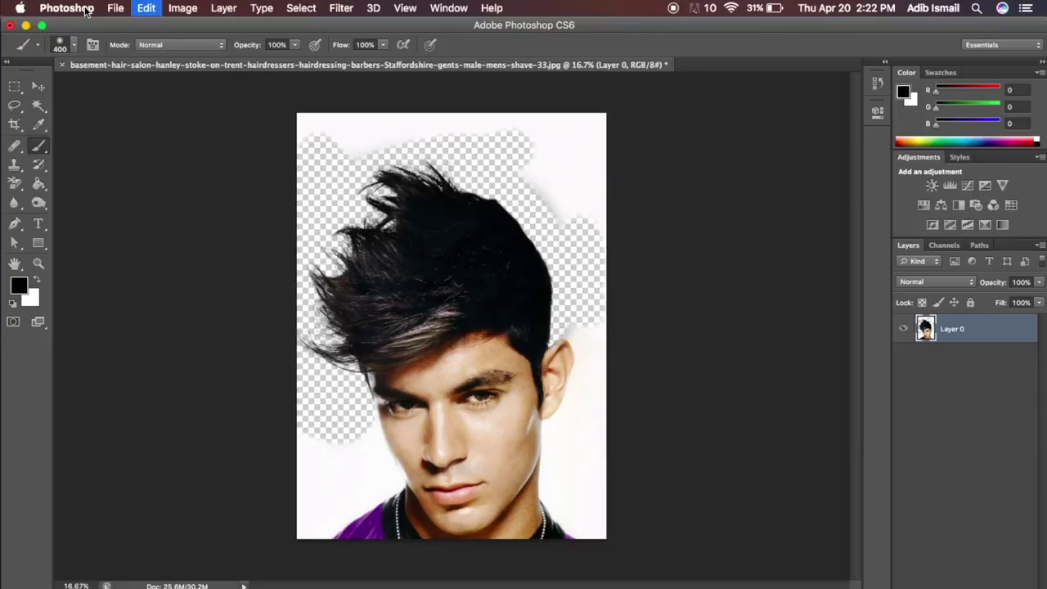
{"action": "key", "text": "m"}
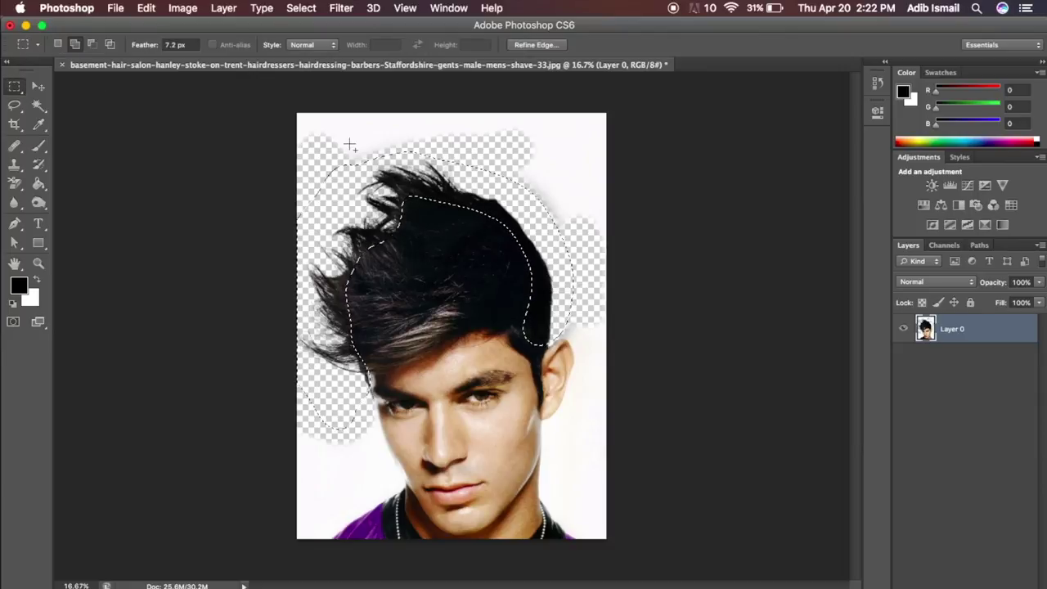
{"action": "right_click", "coordinate": [349, 143]}
{"action": "left_click", "coordinate": [376, 149]}
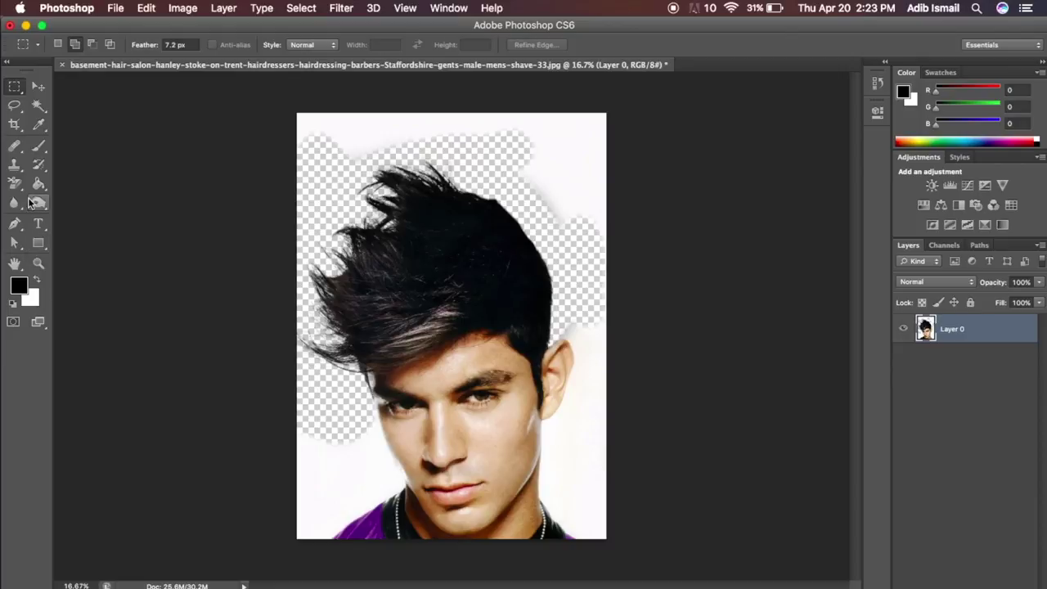
{"action": "left_click", "coordinate": [16, 222]}
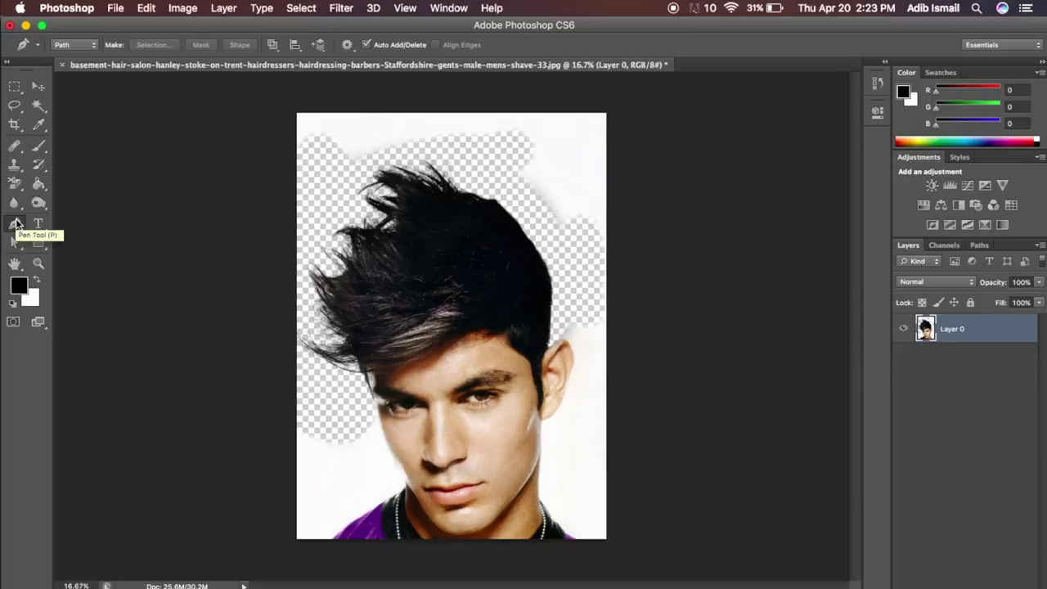
{"action": "left_click", "coordinate": [17, 105]}
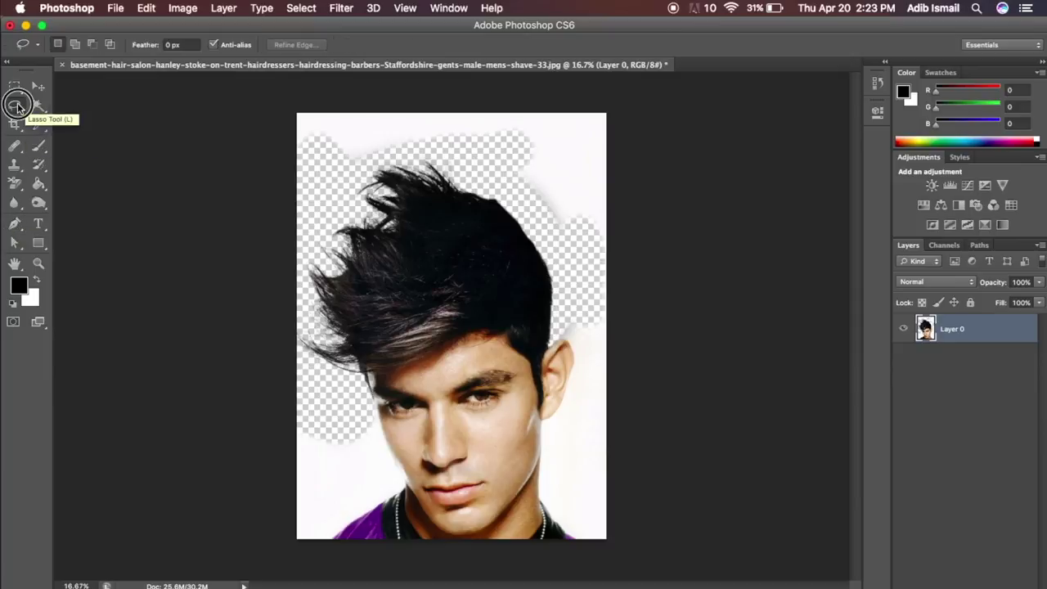
Zoom in on the face and start a Polygonal Lasso outline along the face, jaw and neck.
{"action": "left_click_drag", "start_coordinate": [16, 104], "coordinate": [94, 128]}
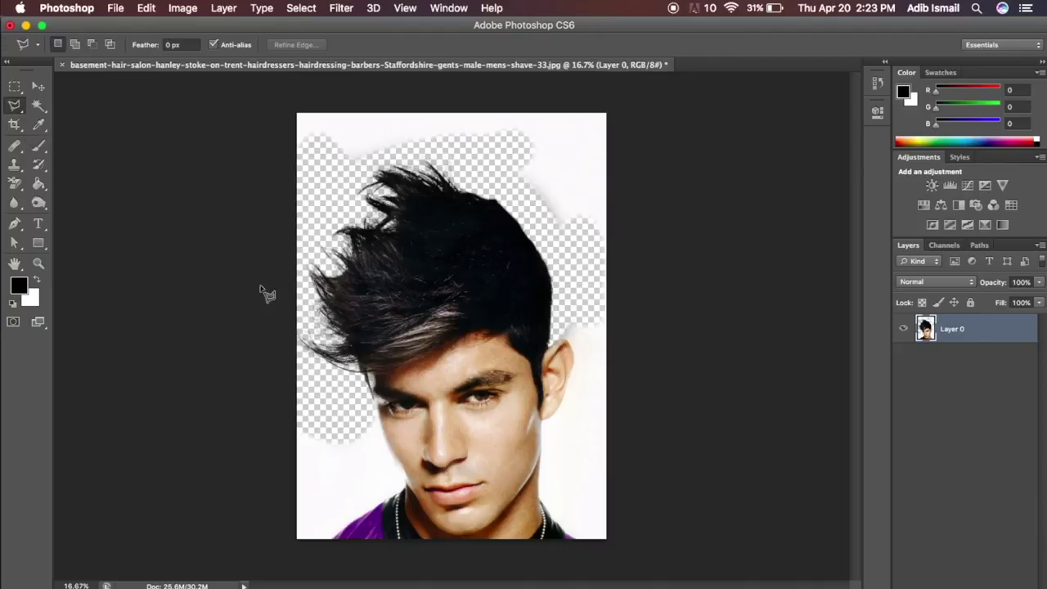
{"action": "key", "text": "z"}
{"action": "left_click", "coordinate": [438, 452]}
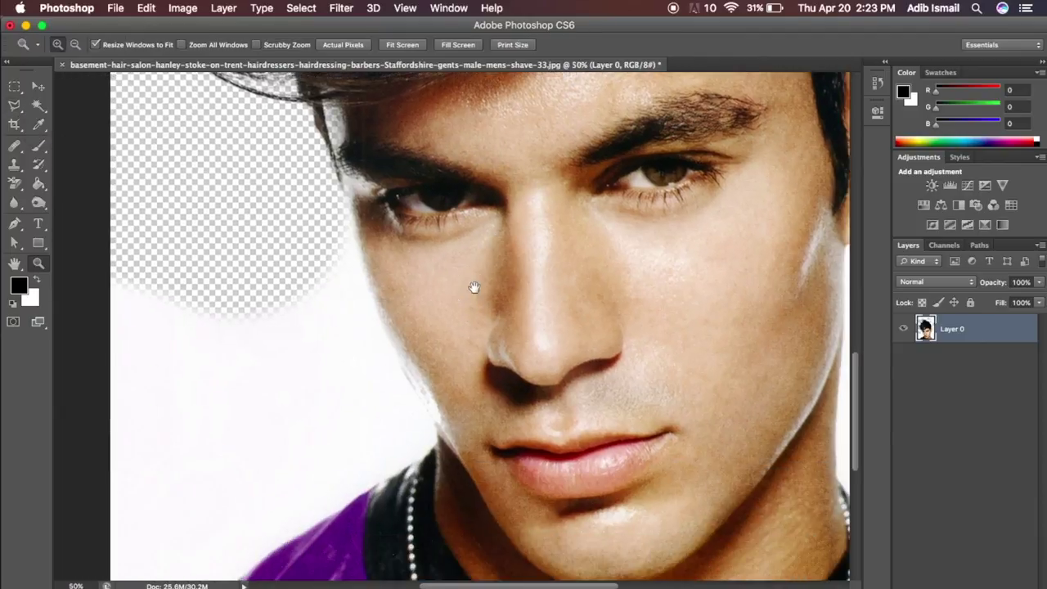
{"action": "left_click", "coordinate": [16, 124]}
{"action": "left_click", "coordinate": [14, 106]}
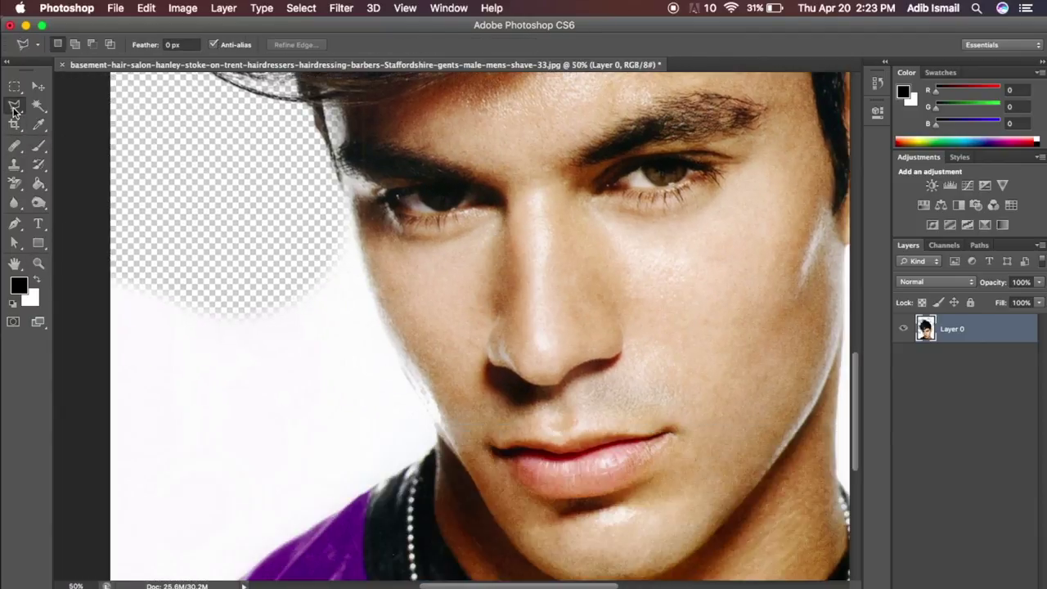
{"action": "left_click", "coordinate": [344, 190]}
{"action": "left_click", "coordinate": [357, 270]}
{"action": "left_click", "coordinate": [434, 436]}
{"action": "left_click", "coordinate": [262, 542]}
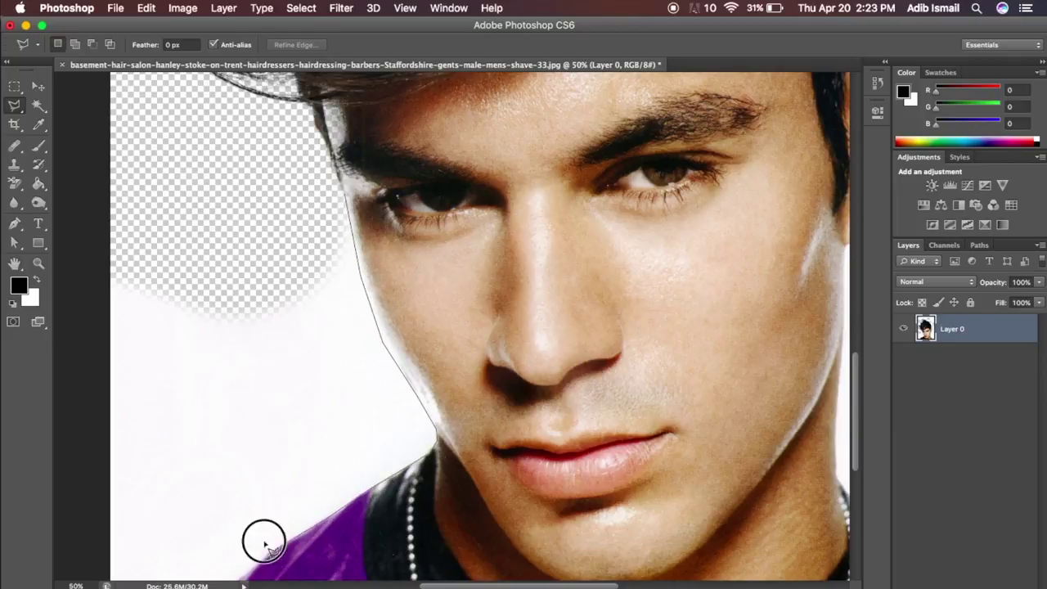
{"action": "left_click", "coordinate": [662, 357]}
{"action": "left_click", "coordinate": [610, 342]}
{"action": "left_click", "coordinate": [536, 282]}
{"action": "left_click", "coordinate": [500, 221]}
{"action": "scroll", "coordinate": [496, 210], "scroll_direction": "up", "scroll_amount": 5}
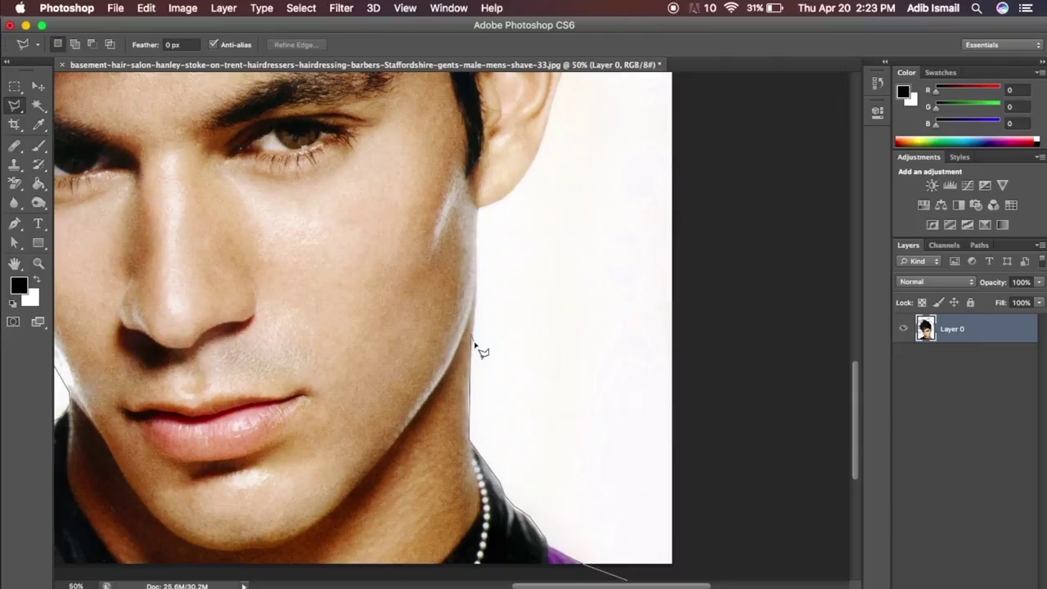
Extend the outline past the ear, around the shoulder to the left edge, and close it.
{"action": "left_click", "coordinate": [742, 105]}
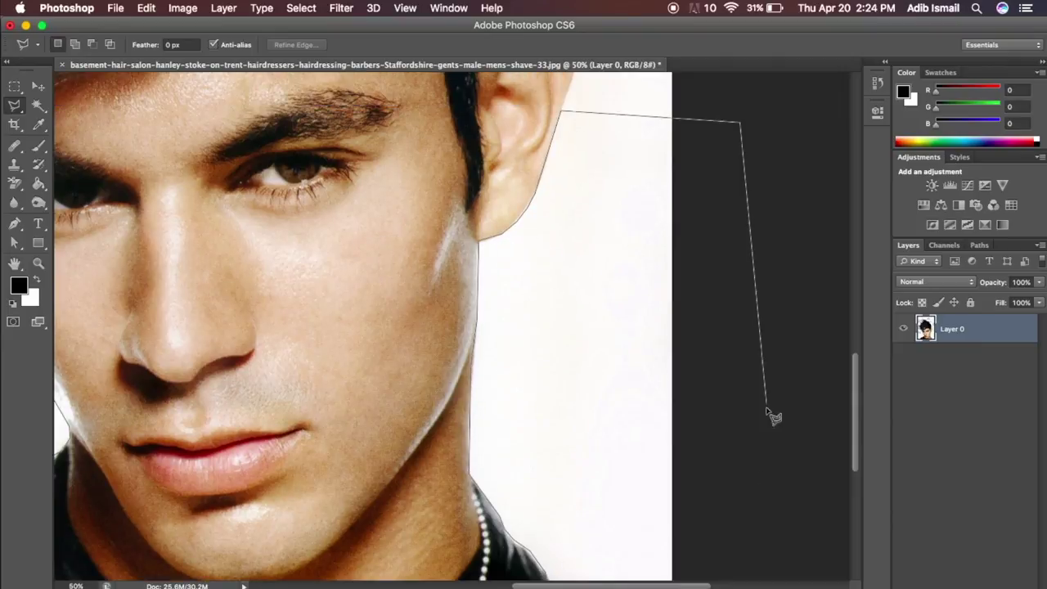
{"action": "scroll", "coordinate": [771, 420], "scroll_direction": "left", "scroll_amount": 10}
{"action": "scroll", "coordinate": [771, 421], "scroll_direction": "down", "scroll_amount": 5}
{"action": "left_click", "coordinate": [357, 436]}
{"action": "left_click", "coordinate": [282, 250]}
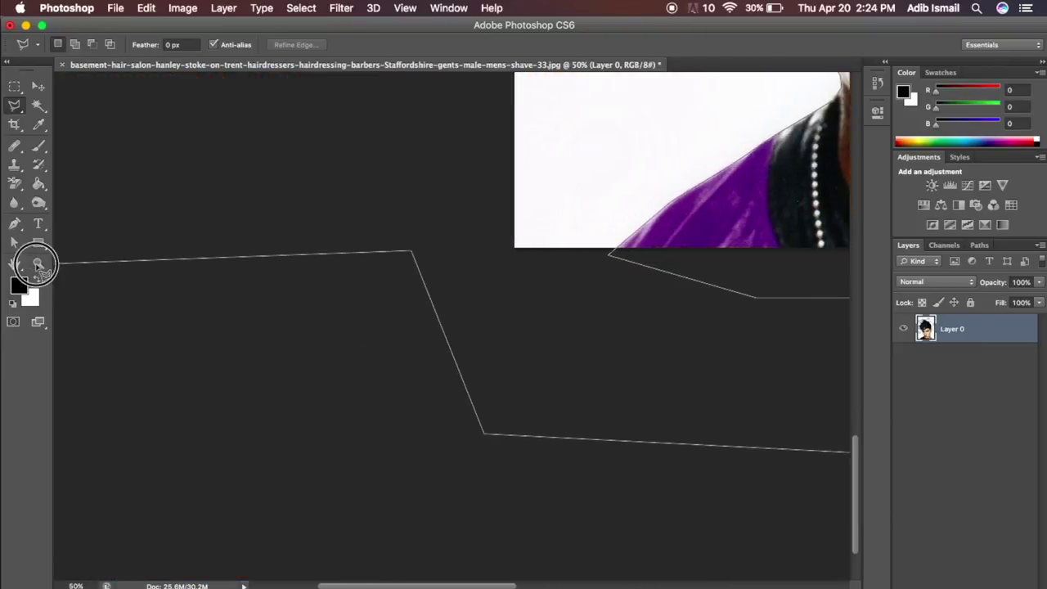
{"action": "left_click", "coordinate": [43, 264]}
{"action": "left_click", "coordinate": [439, 102]}
{"action": "scroll", "coordinate": [444, 352], "scroll_direction": "up", "scroll_amount": 5}
{"action": "scroll", "coordinate": [444, 352], "scroll_direction": "right", "scroll_amount": 1}
{"action": "left_click", "coordinate": [380, 194]}
{"action": "left_click", "coordinate": [464, 153]}
{"action": "scroll", "coordinate": [491, 188], "scroll_direction": "up", "scroll_amount": 1}
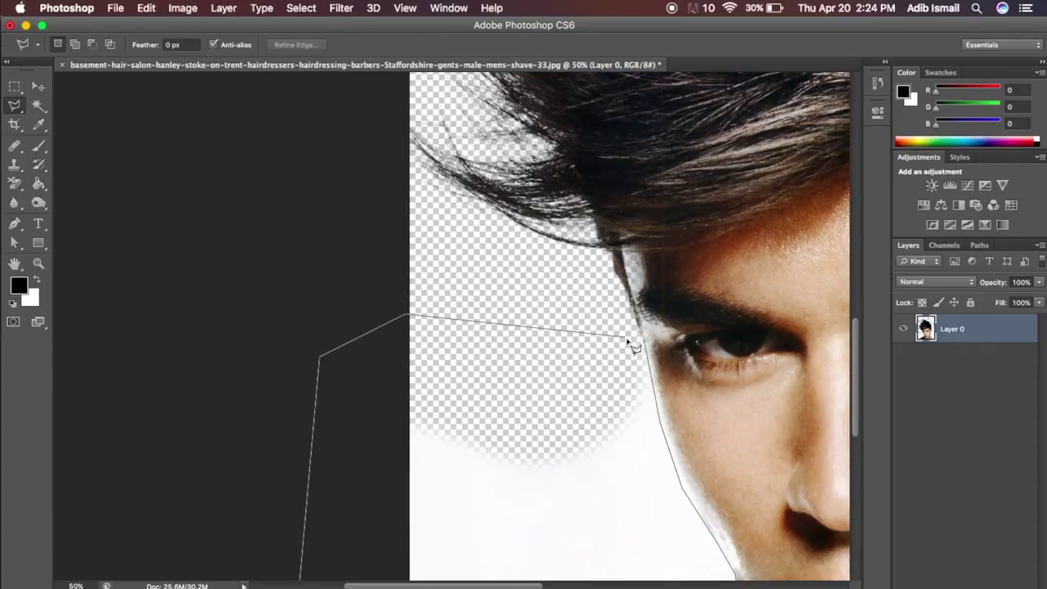
{"action": "double_click", "coordinate": [644, 336]}
Zoom out and delete the white background inside the lasso selection.
{"action": "key", "text": "z"}
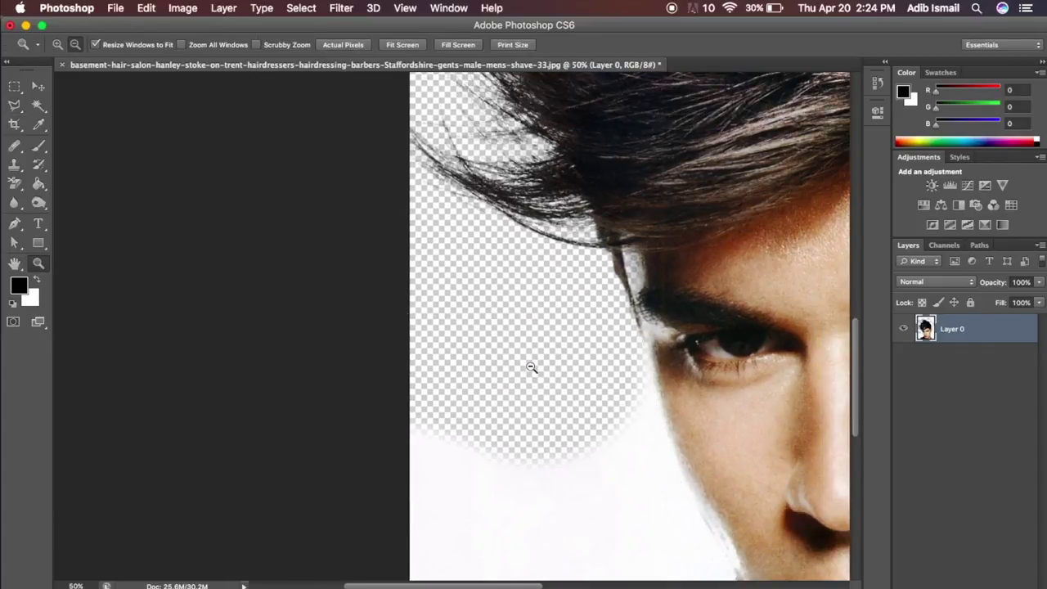
{"action": "left_click", "coordinate": [529, 368], "text": "alt"}
{"action": "key", "text": "Delete"}
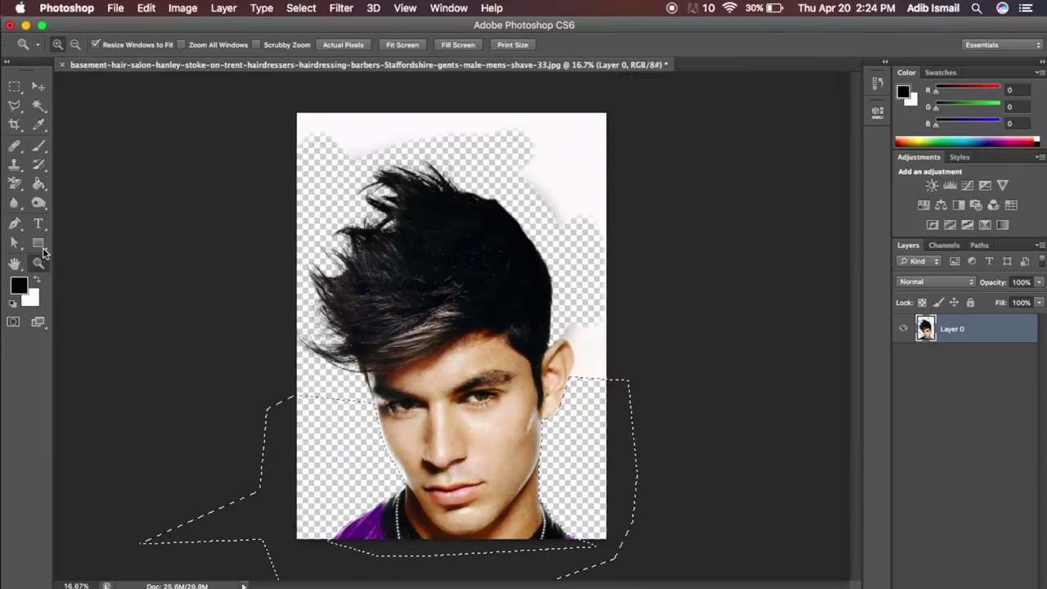
Deselect, zoom in on the ear, and draw a closed Pen path around the ear's surrounding white.
{"action": "left_click", "coordinate": [16, 223]}
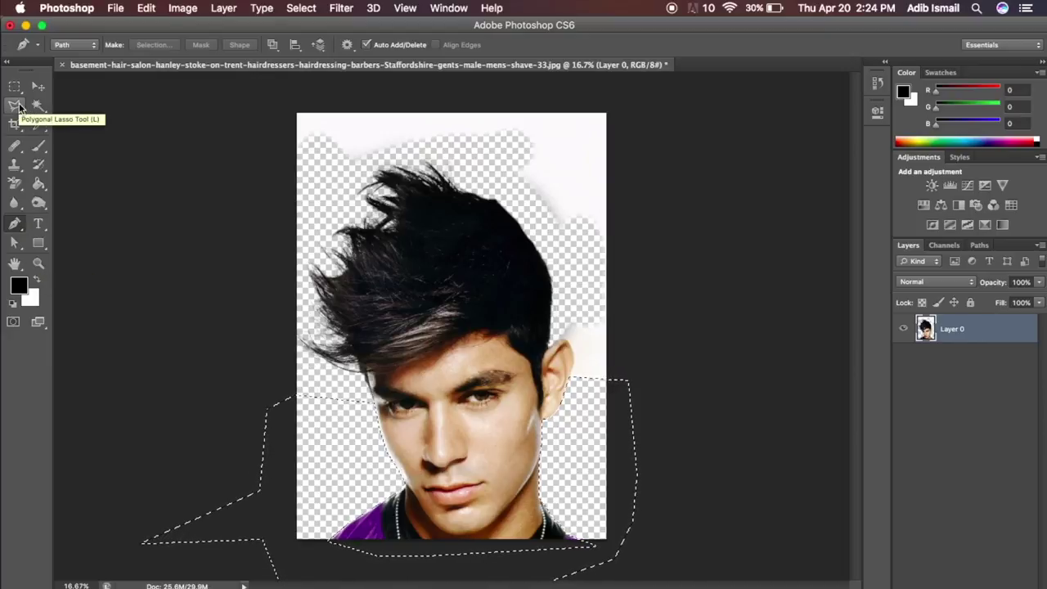
{"action": "key", "text": "super+d"}
{"action": "mouse_move", "coordinate": [460, 248]}
{"action": "left_mouse_down"}
{"action": "mouse_move", "coordinate": [417, 307]}
{"action": "mouse_move", "coordinate": [474, 291]}
{"action": "mouse_move", "coordinate": [503, 335]}
{"action": "left_mouse_up"}
{"action": "left_click", "coordinate": [417, 307]}
{"action": "left_click_drag", "start_coordinate": [507, 379], "coordinate": [502, 396]}
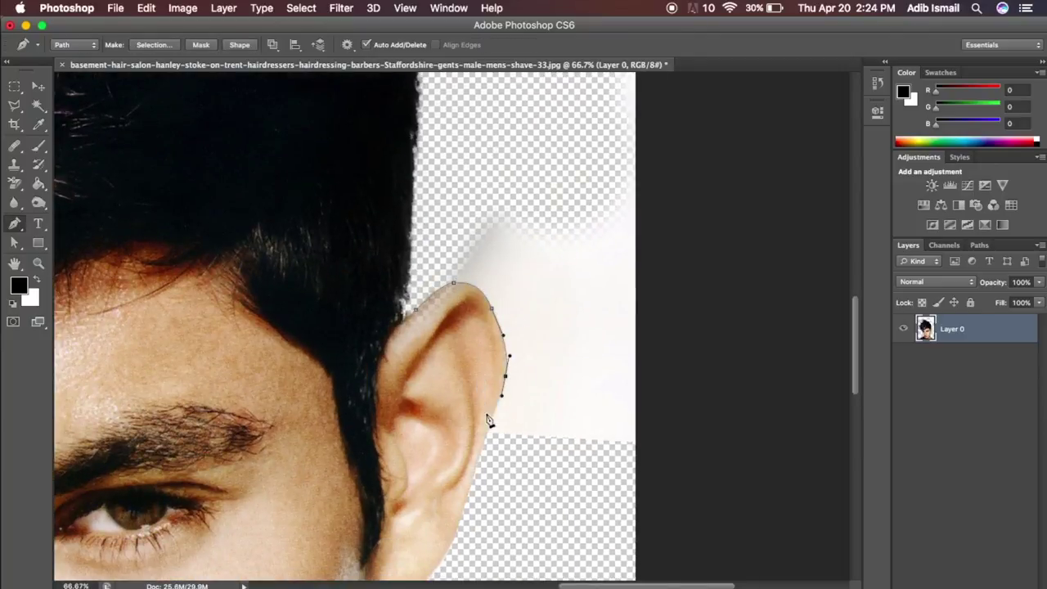
{"action": "left_click", "coordinate": [483, 442]}
{"action": "left_click", "coordinate": [652, 466]}
{"action": "left_click", "coordinate": [740, 375]}
{"action": "left_click", "coordinate": [748, 115]}
{"action": "left_click", "coordinate": [670, 113]}
{"action": "left_click", "coordinate": [525, 156]}
{"action": "left_click", "coordinate": [425, 260]}
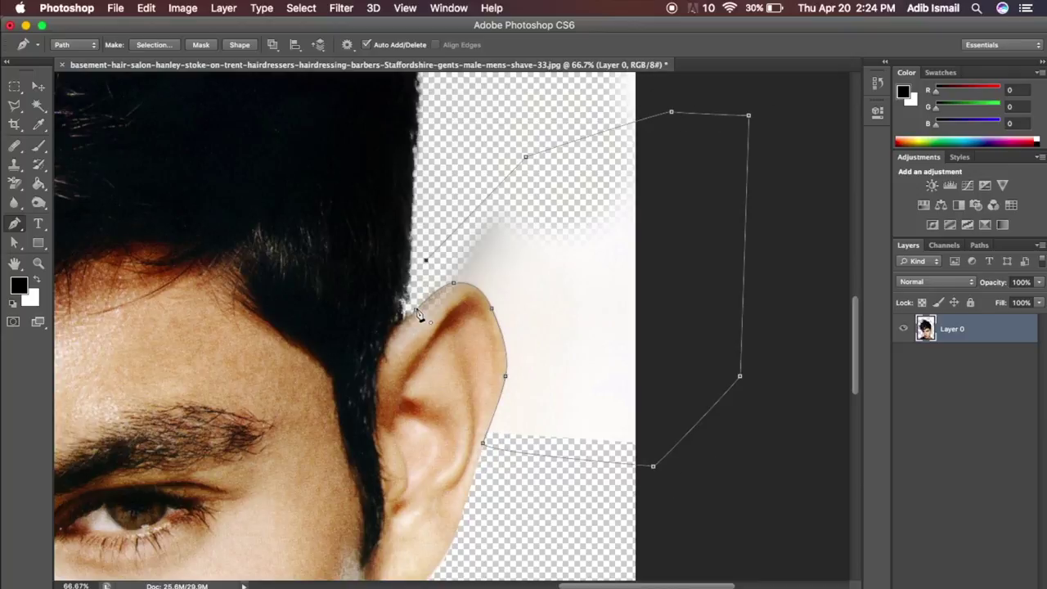
Convert the ear path into a selection and delete the white inside it.
{"action": "right_click", "coordinate": [507, 257]}
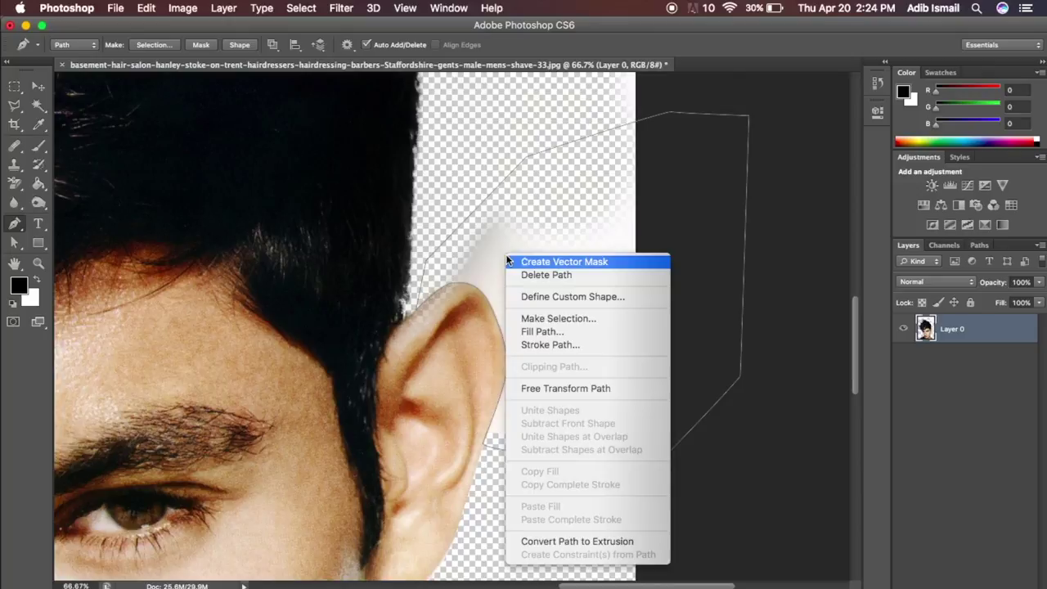
{"action": "left_click", "coordinate": [559, 323]}
{"action": "key", "text": "Return"}
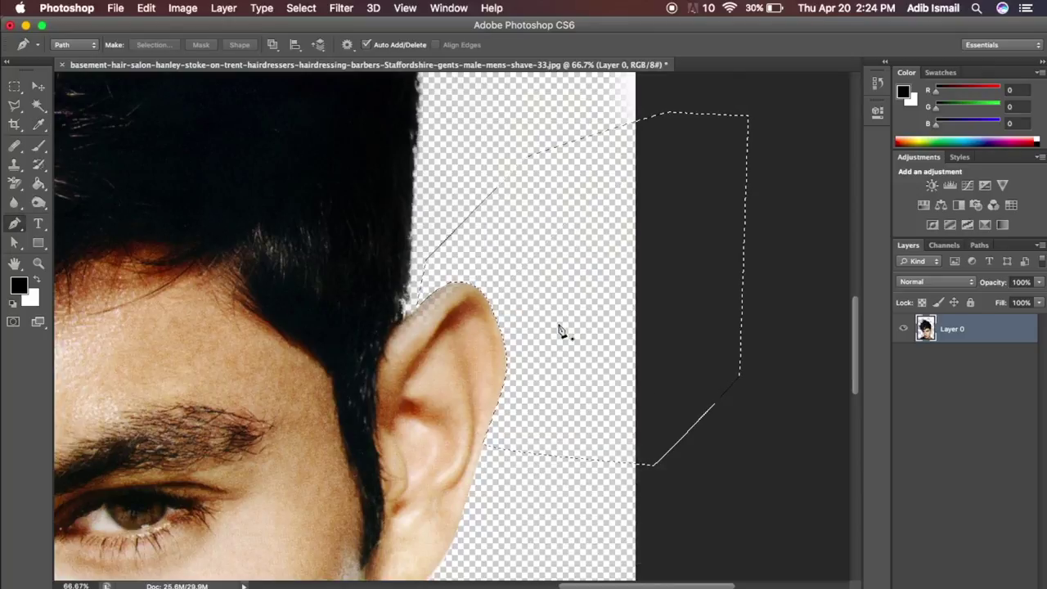
{"action": "key", "text": "ctrl+minus"}
{"action": "key", "text": "ctrl+minus"}
{"action": "key", "text": "ctrl+minus"}
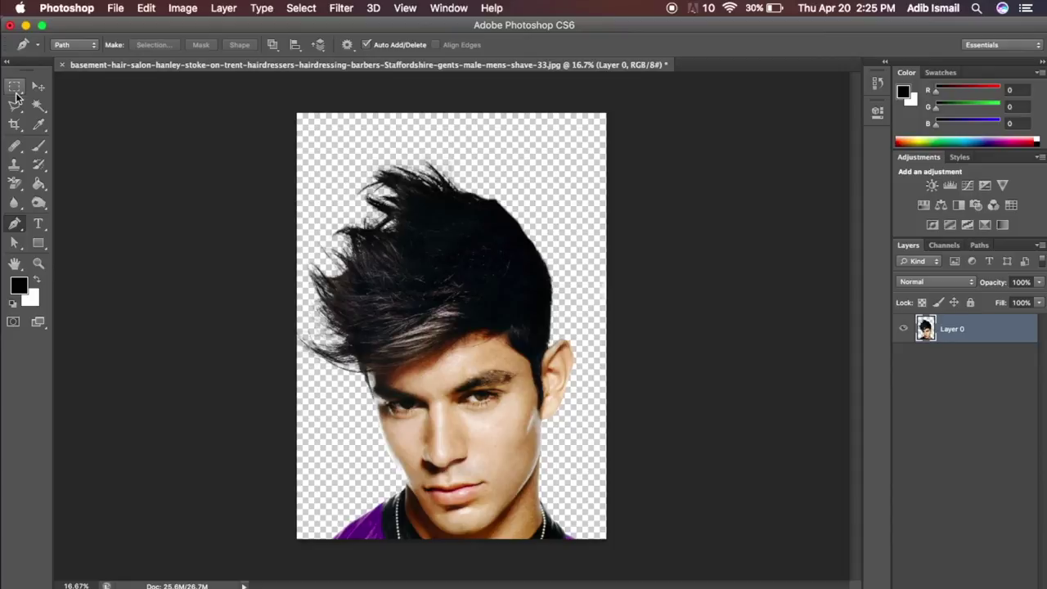
Create Layer 1 beneath Layer 0 and fill it with solid blue #055ac3.
{"action": "key", "text": "ctrl+shift+alt+n"}
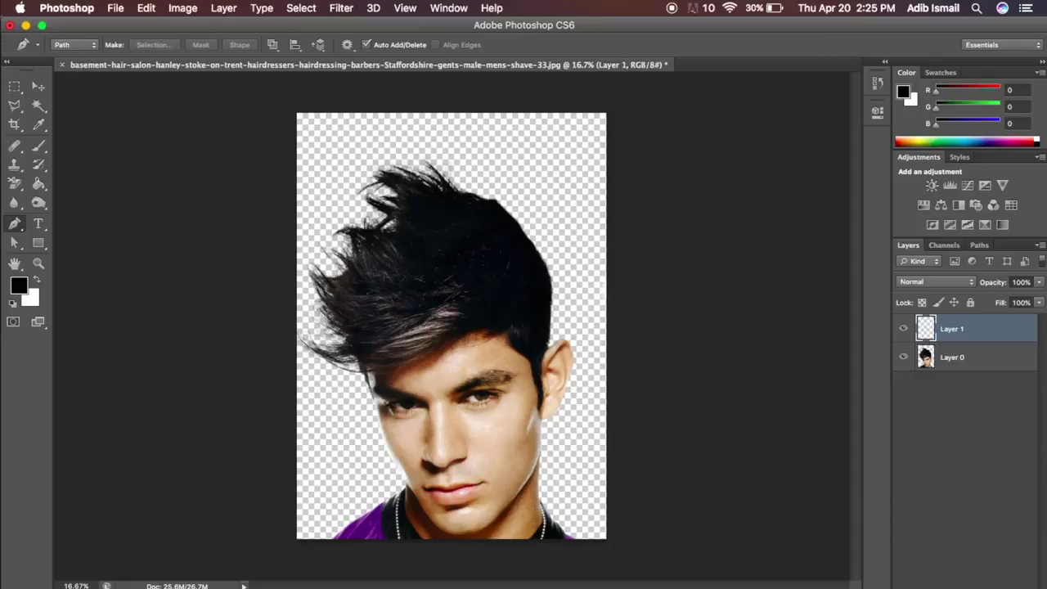
{"action": "left_click_drag", "start_coordinate": [955, 331], "coordinate": [959, 406]}
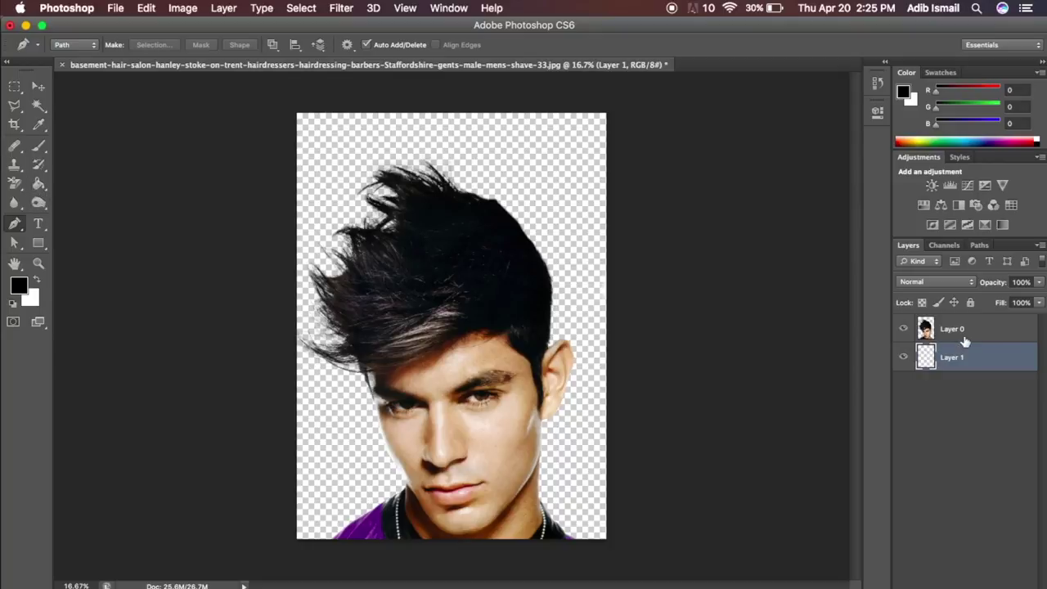
{"action": "left_click", "coordinate": [39, 184]}
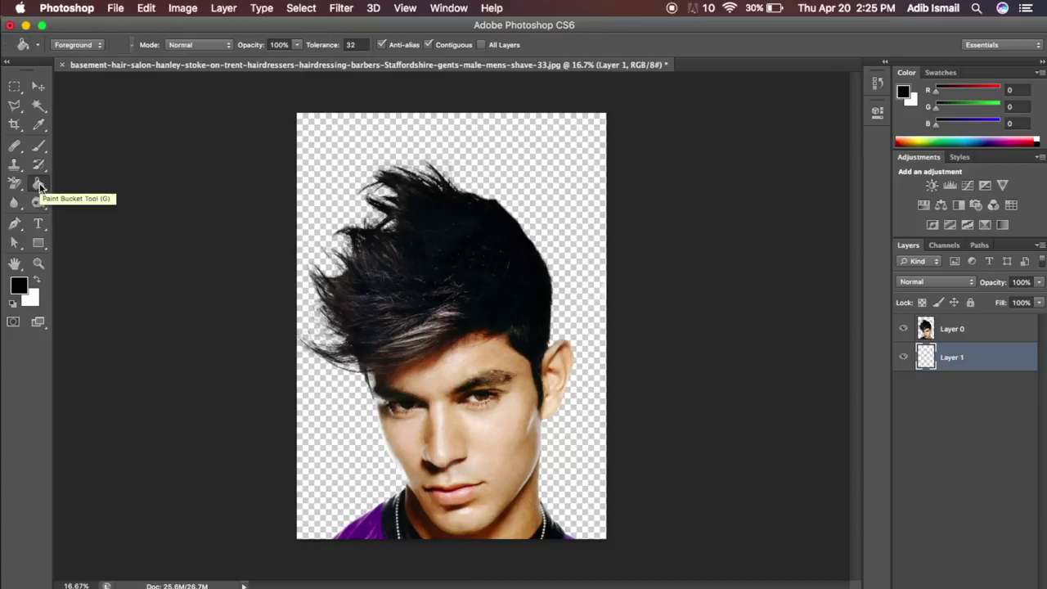
{"action": "left_click", "coordinate": [19, 286]}
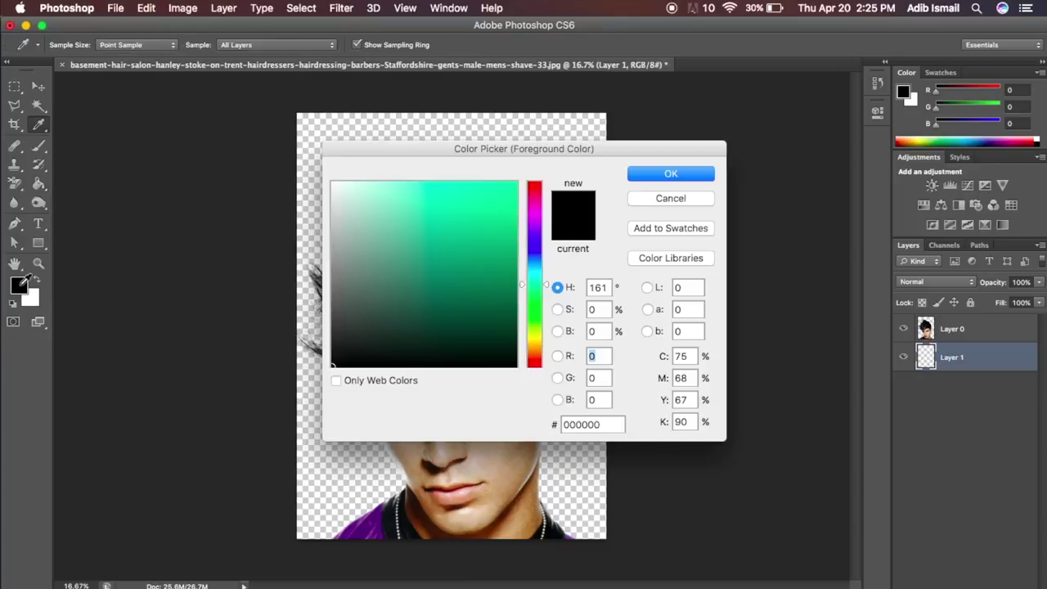
{"action": "left_click", "coordinate": [485, 226]}
{"action": "left_click_drag", "start_coordinate": [533, 285], "coordinate": [533, 257]}
{"action": "left_click", "coordinate": [511, 225]}
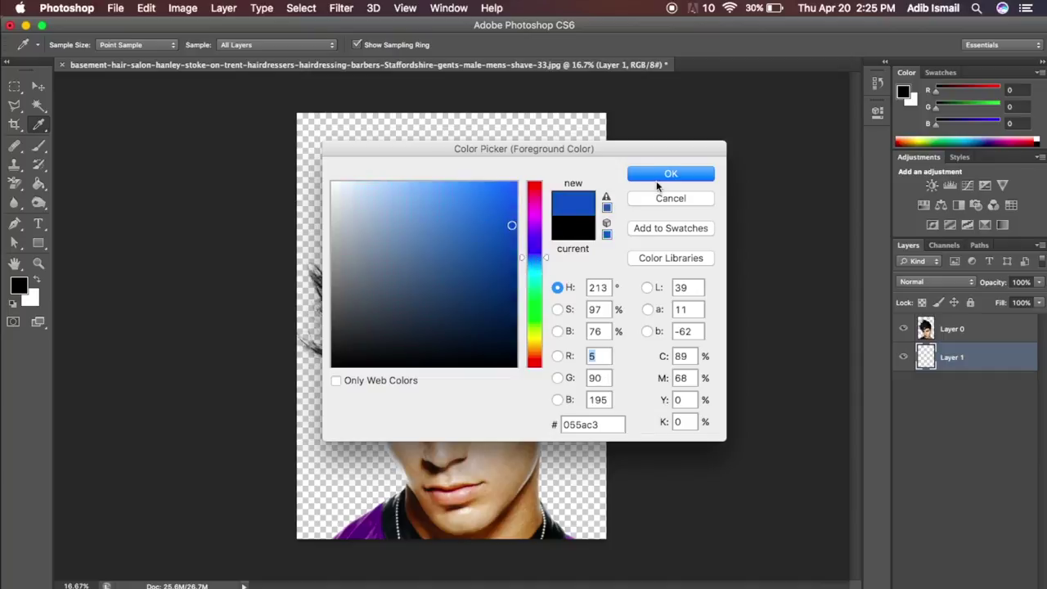
{"action": "left_click", "coordinate": [663, 175]}
{"action": "key", "text": "g"}
{"action": "left_click", "coordinate": [564, 168]}
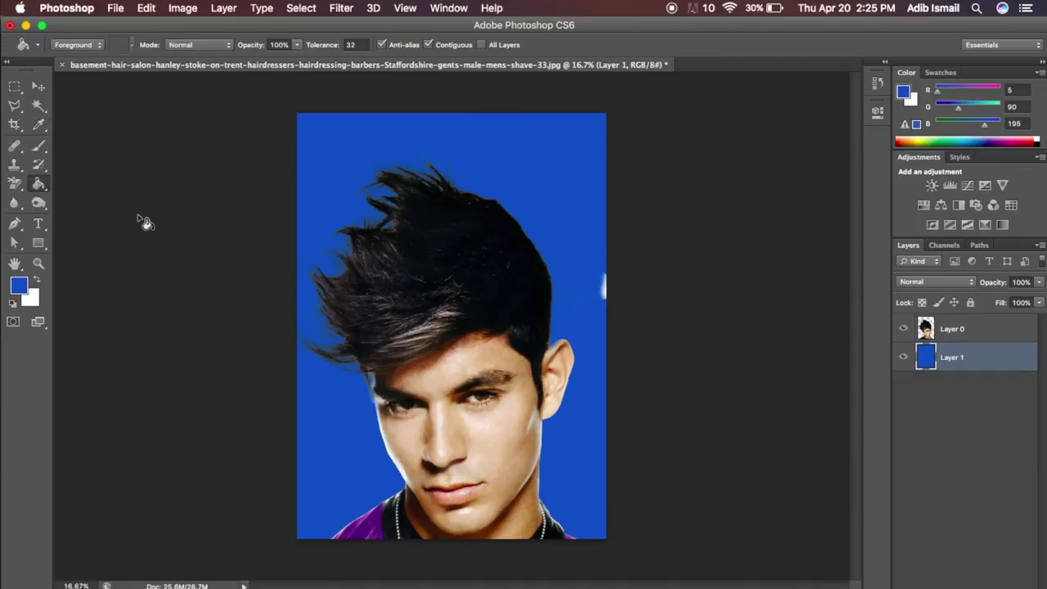
{"action": "left_click", "coordinate": [984, 331]}
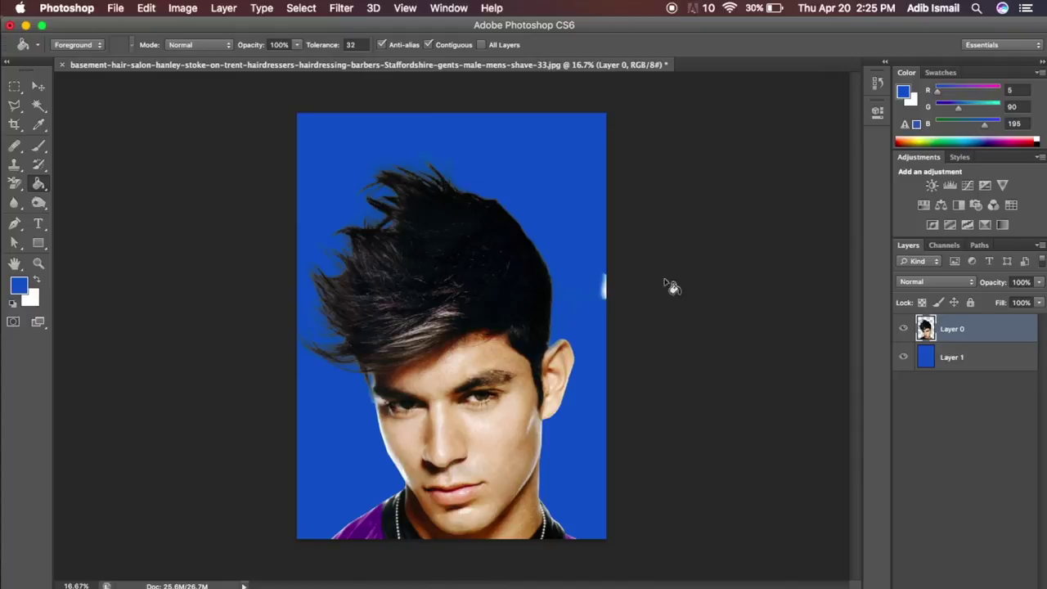
Switch to the standard Eraser Tool and raise its brush size to 600 px.
{"action": "left_click", "coordinate": [13, 183]}
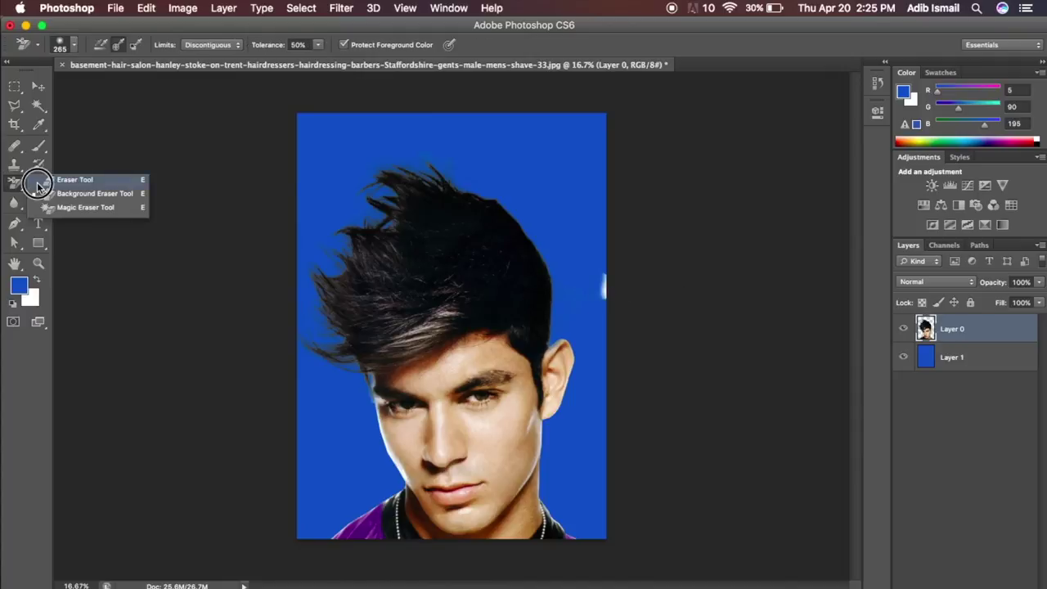
{"action": "left_click", "coordinate": [38, 181]}
{"action": "key", "text": "bracketright"}
{"action": "key", "text": "bracketright"}
{"action": "key", "text": "bracketright"}
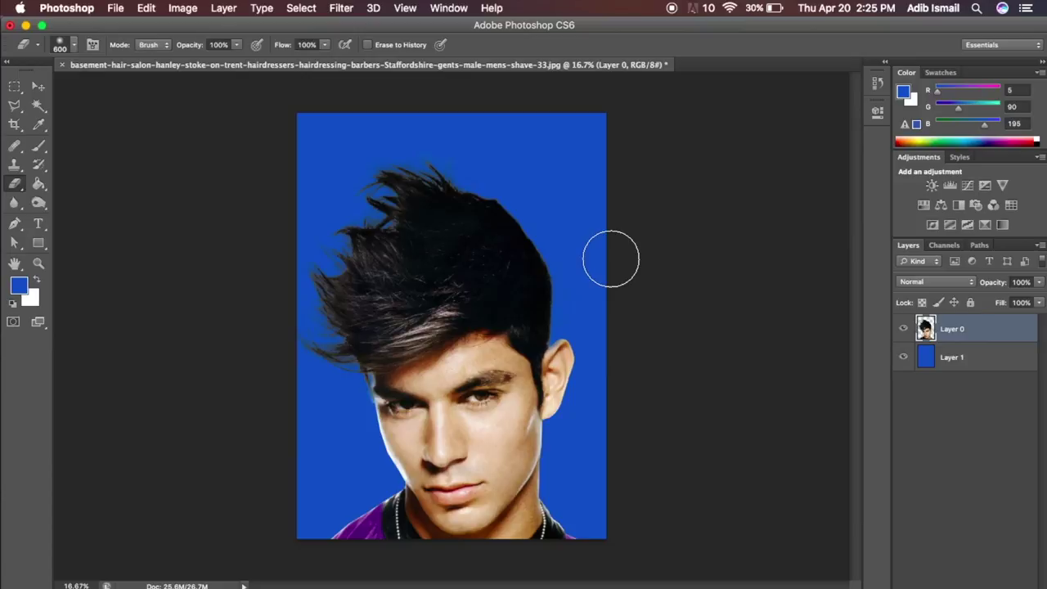